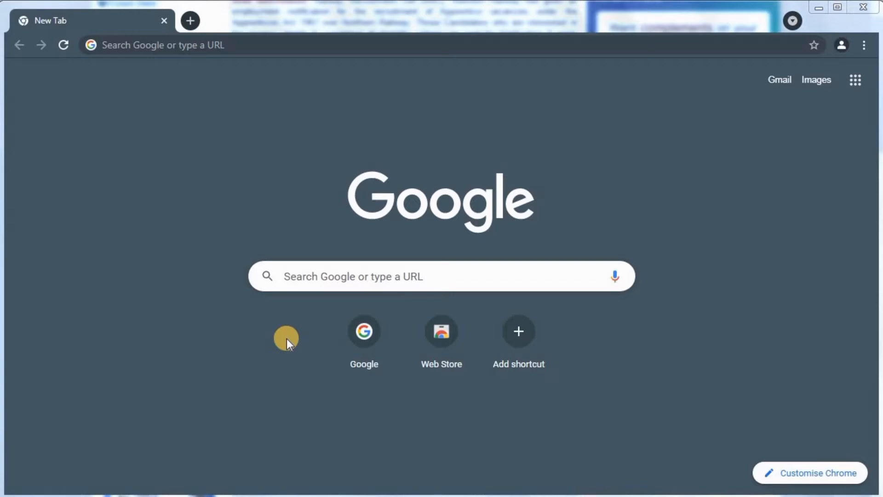
Search Google for 'rrcnr' from the RRC suggestion and locate the Railway Recruitment Cell result
left_click(366, 337)
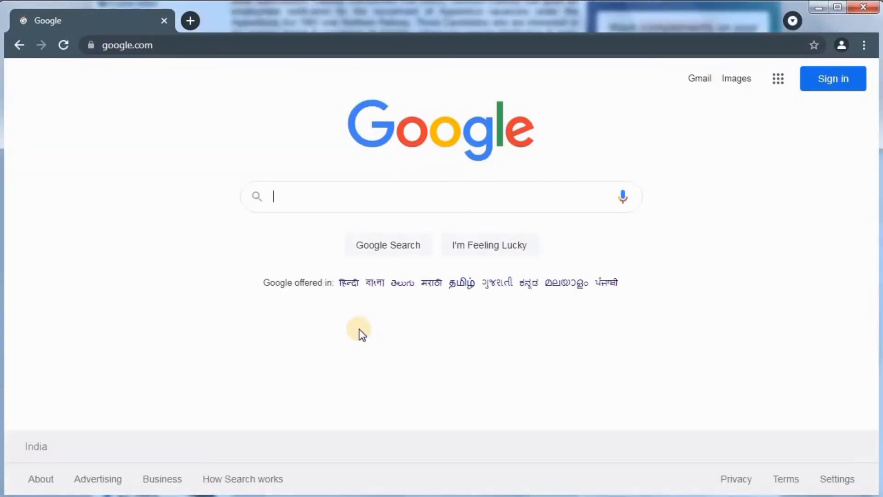
type("RRC")
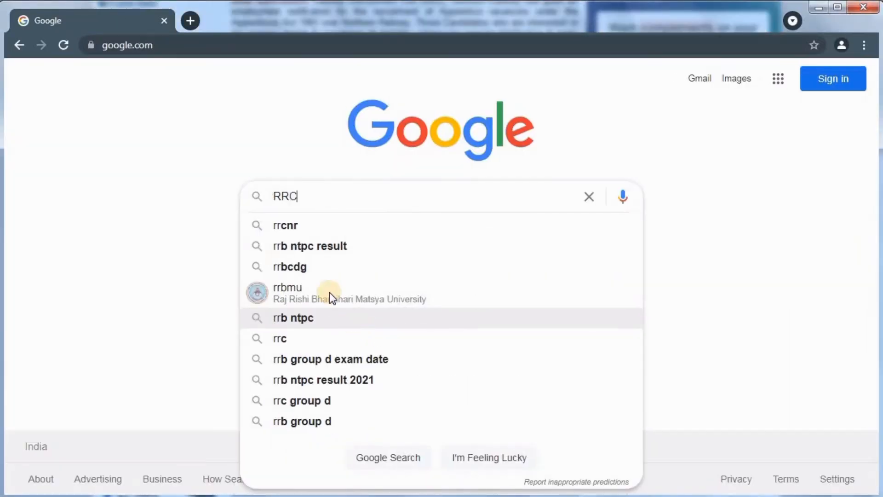
left_click(291, 225)
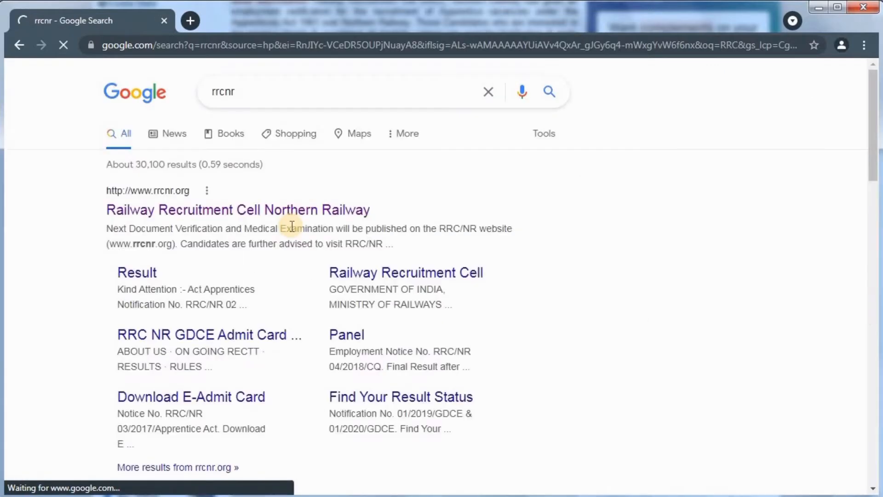
left_click_drag(105, 210, 260, 216)
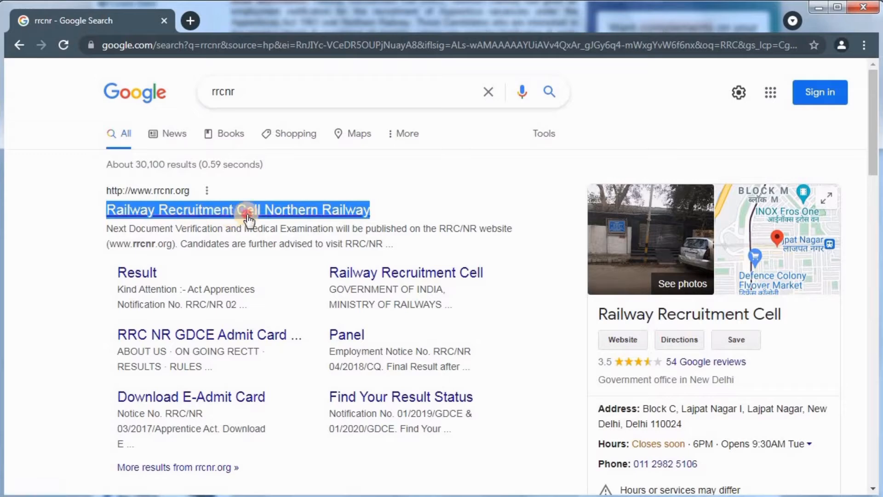
Open rrcnr.org from the results and note the 3093 Apprentices engagement notice
left_click(247, 215)
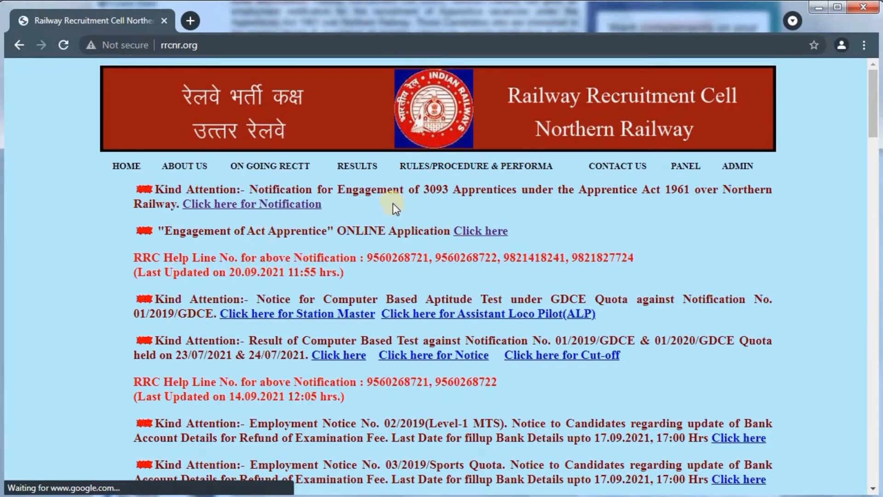
left_click_drag(424, 190, 520, 203)
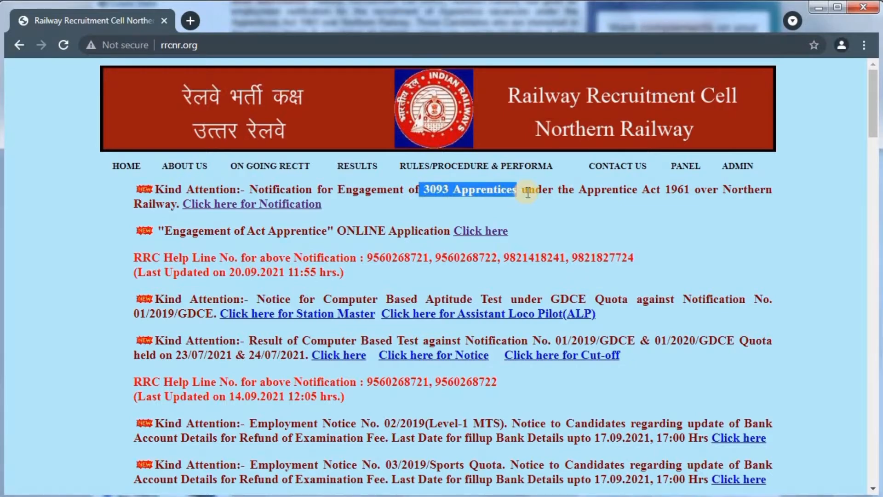
left_click(527, 193)
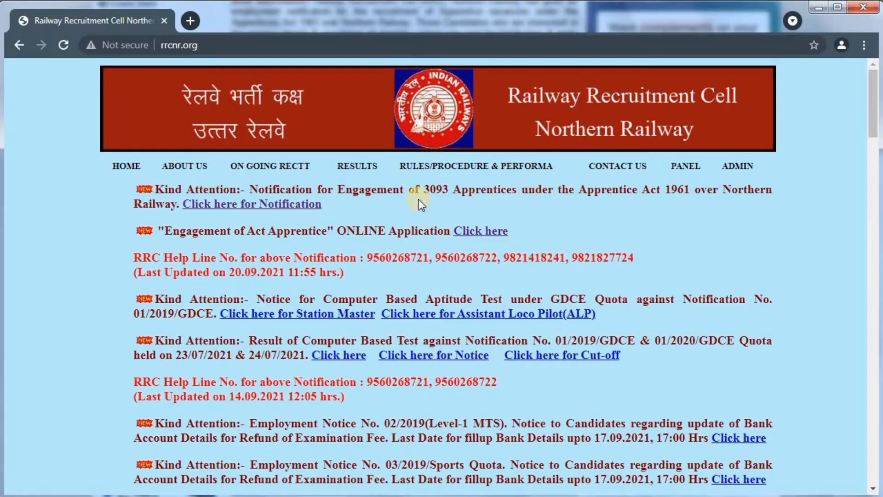
Open the apprentice notification PDF and note the 3093 posts and merit date 09.11.2021
left_click(269, 206)
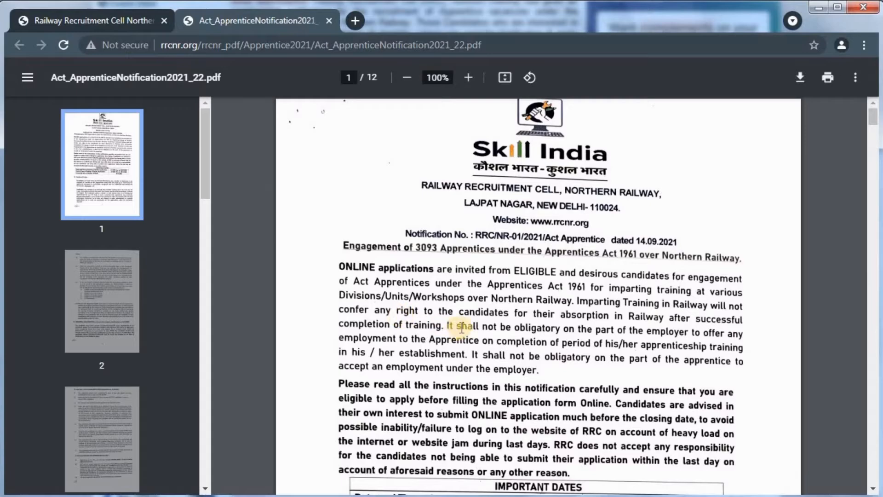
double_click(425, 247)
left_click(432, 264)
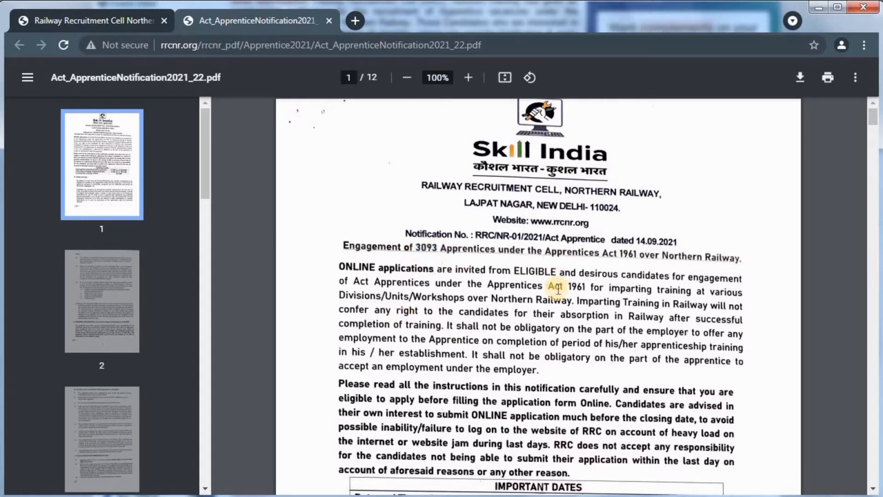
scroll(589, 322, "down", 5)
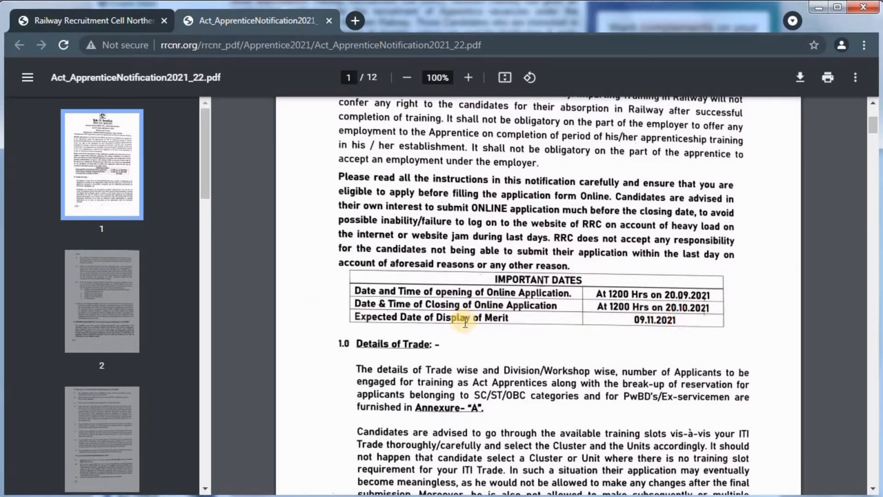
left_click_drag(632, 318, 682, 321)
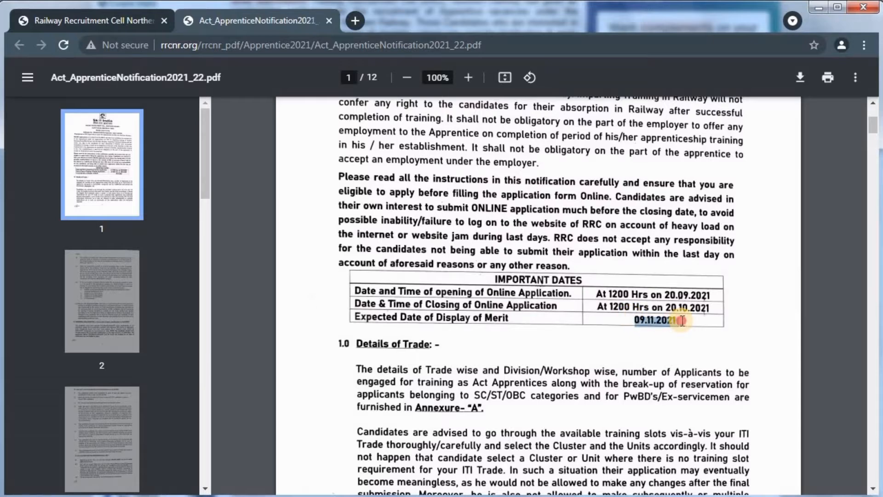
left_click(682, 321)
Read the 14.09.2021 issue date and the 10th-class, minimum 50% marks qualification
scroll(683, 321, "down", 7)
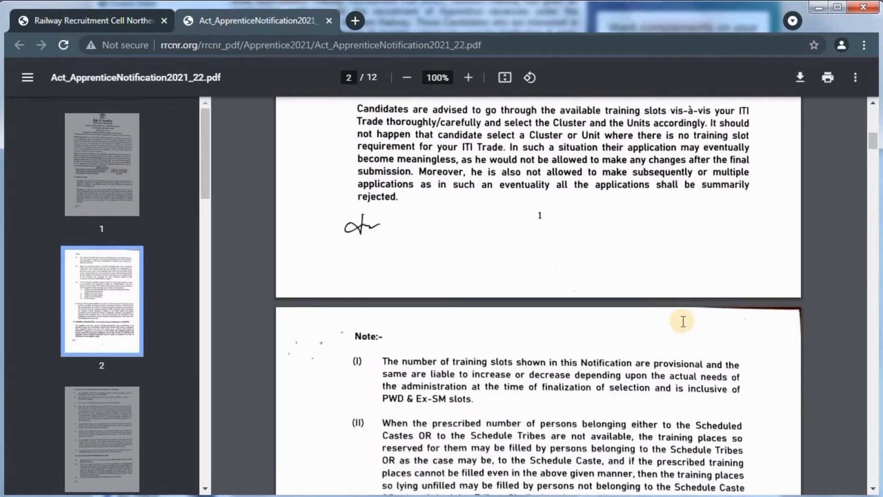
scroll(683, 321, "down", 9)
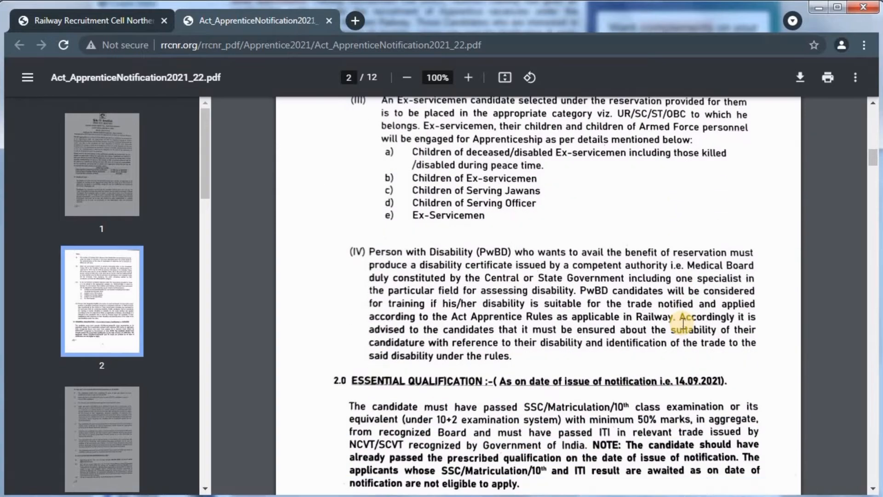
scroll(683, 325, "down", 2)
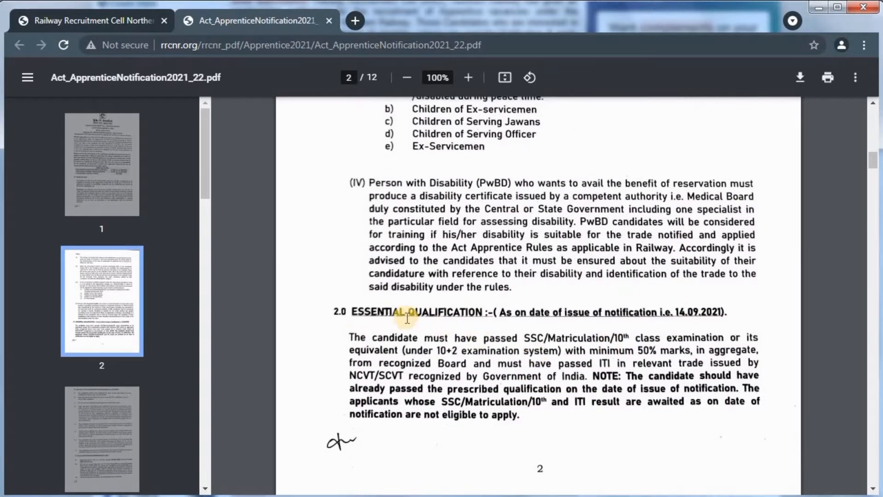
left_click_drag(350, 312, 482, 313)
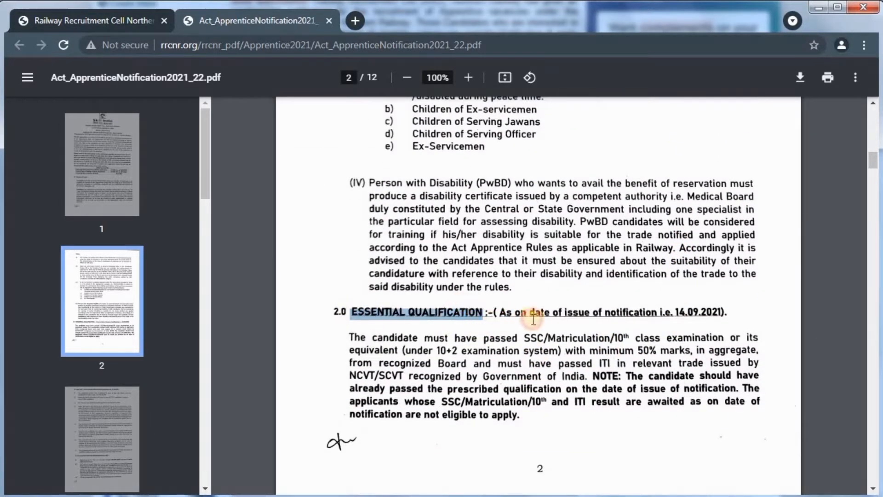
left_click_drag(676, 313, 719, 307)
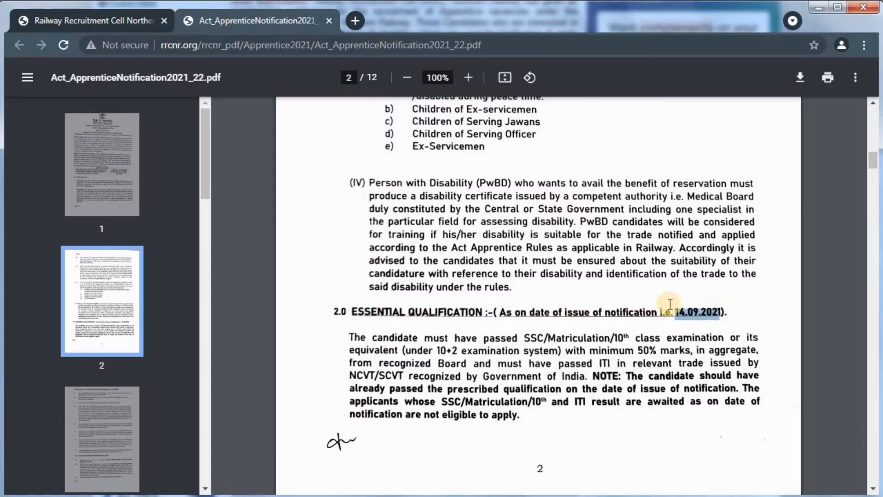
left_click(528, 331)
left_click_drag(552, 335, 744, 334)
left_click_drag(401, 350, 653, 354)
left_click(656, 349)
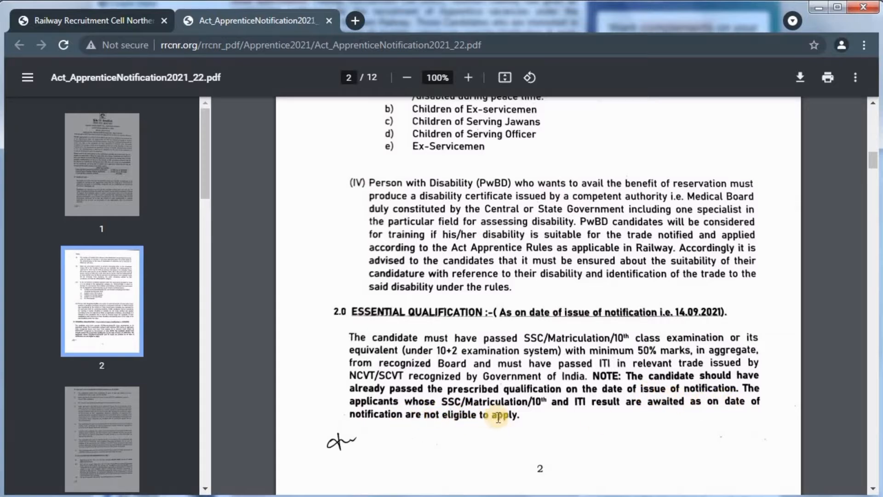
scroll(498, 418, "down", 3)
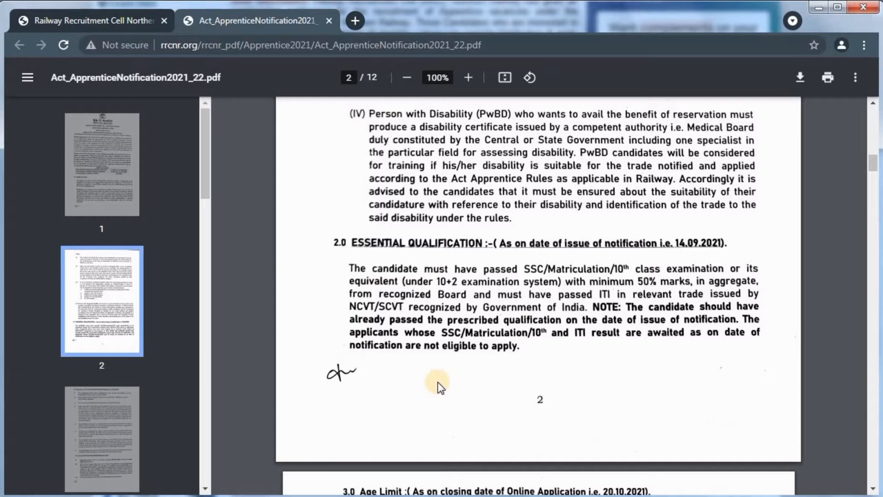
Review the age limit in 3.1: 15 to 24 years as on 20-10-2021
scroll(465, 339, "down", 3)
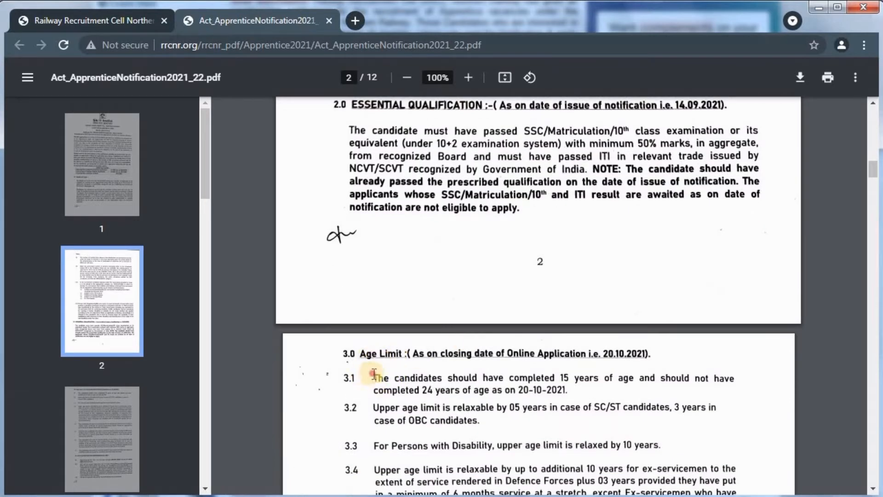
left_click_drag(373, 377, 587, 375)
left_click(566, 377)
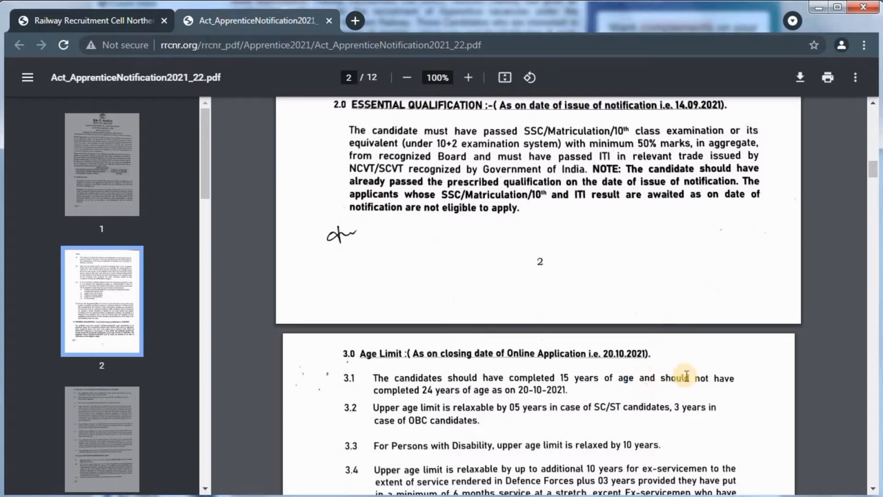
double_click(428, 390)
left_click_drag(460, 390, 558, 393)
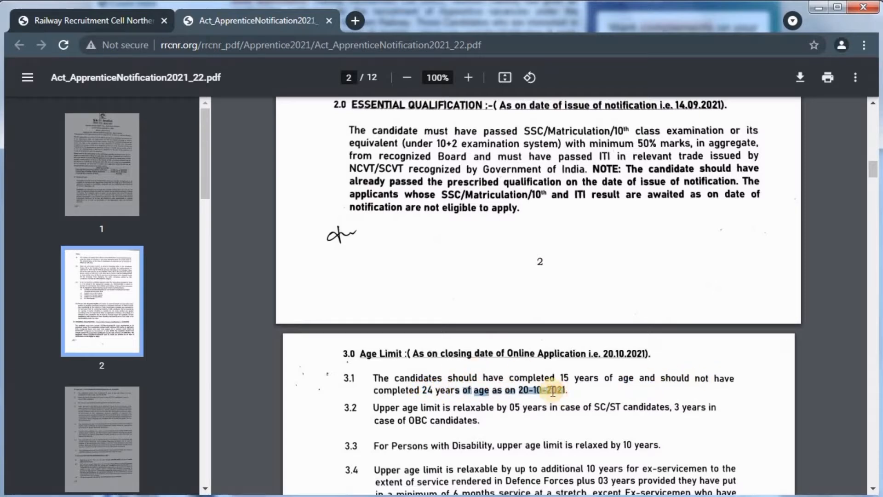
left_click(544, 390)
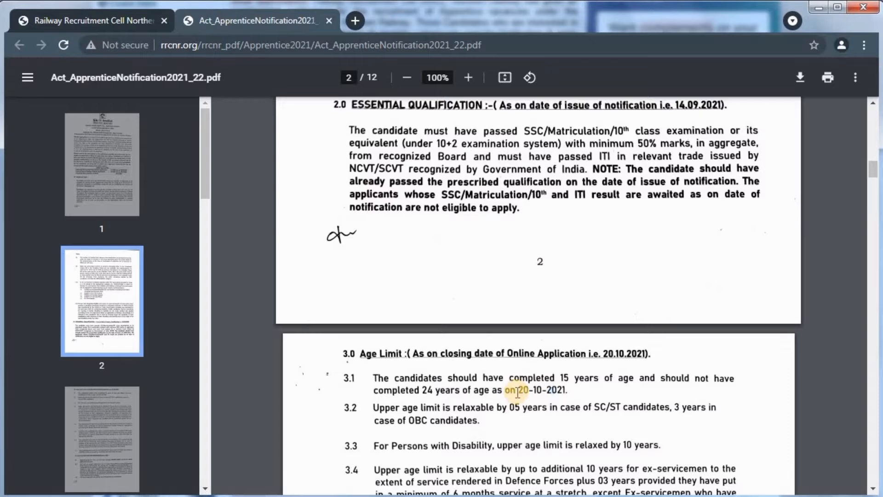
Review age relaxations: 05 years SC/ST, OBC, 10 years disabled, ex-servicemen extra 03 years
scroll(517, 392, "down", 1)
left_click_drag(593, 338, 628, 339)
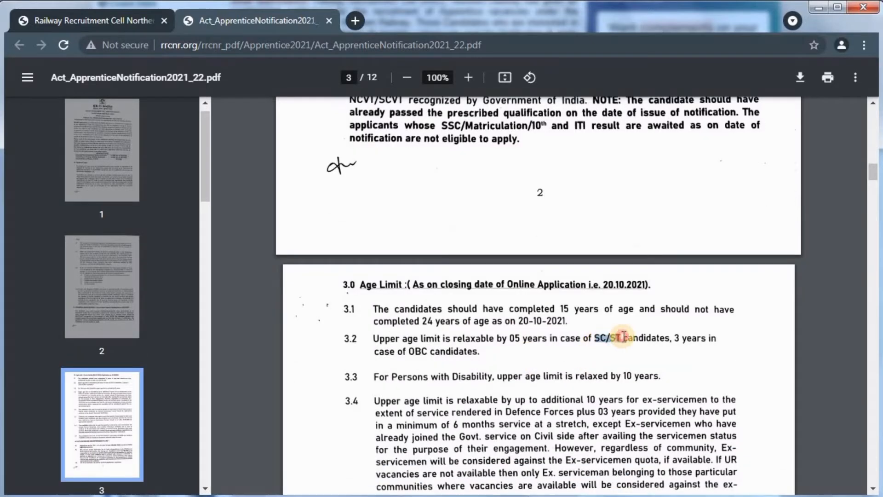
left_click_drag(496, 339, 520, 339)
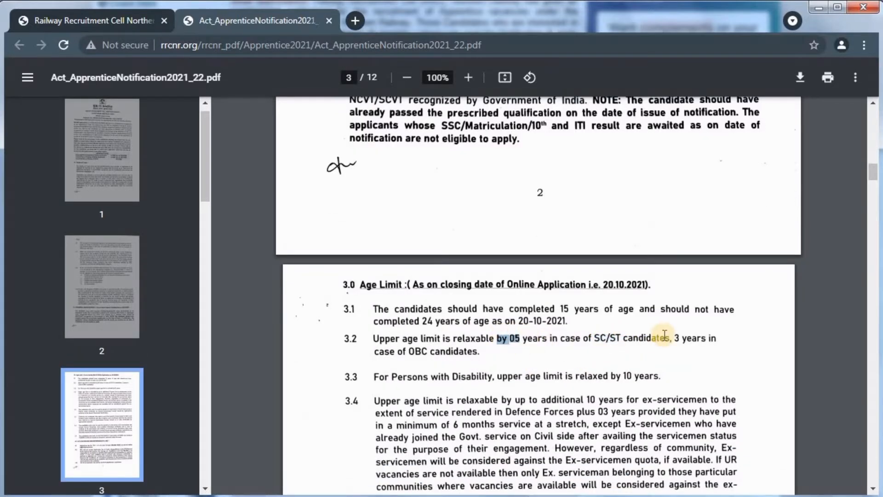
left_click_drag(371, 352, 481, 355)
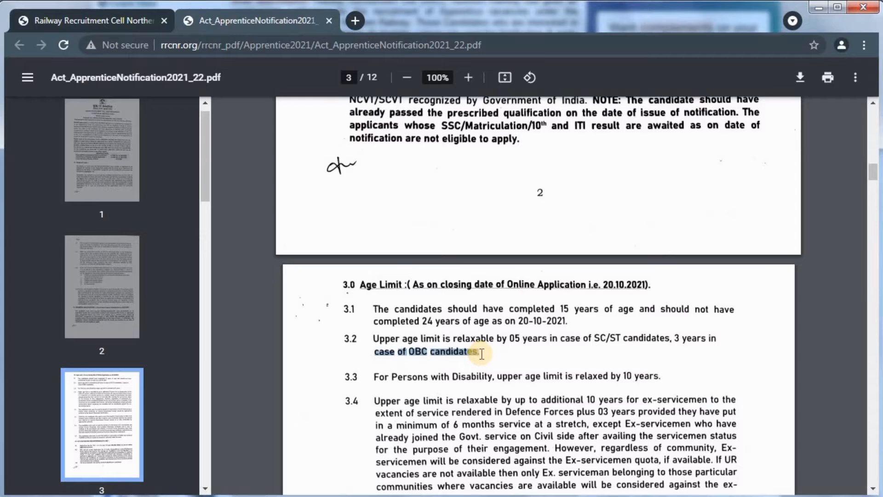
left_click(482, 353)
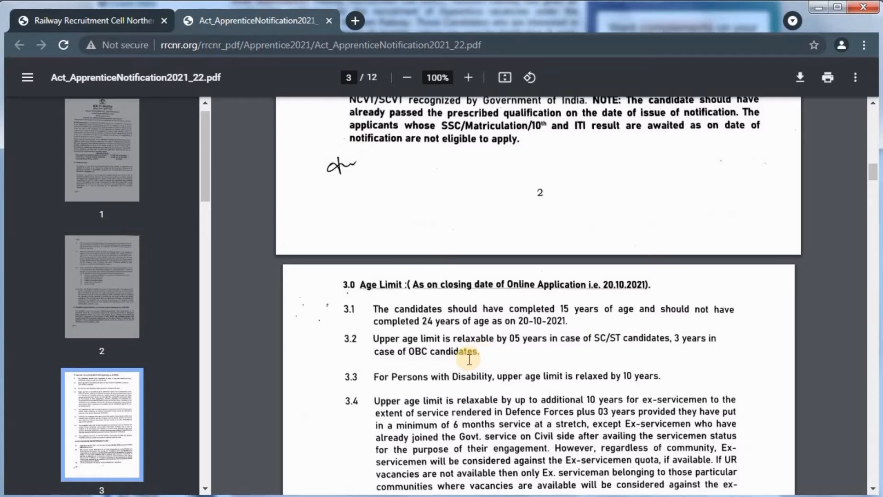
left_click_drag(439, 379, 666, 371)
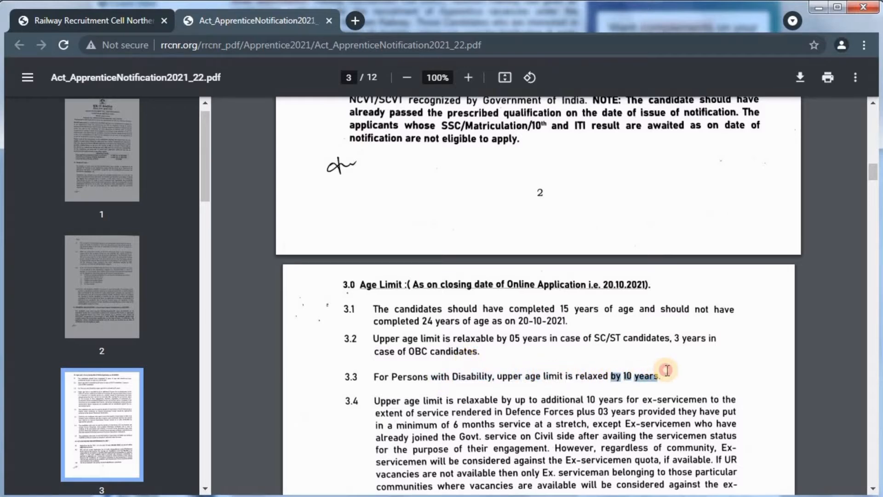
left_click(639, 371)
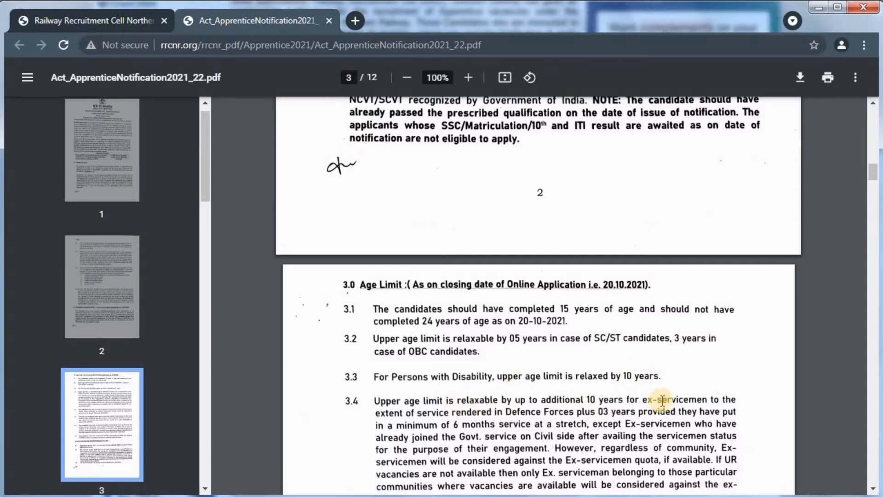
left_click_drag(628, 401, 707, 398)
left_click(695, 399)
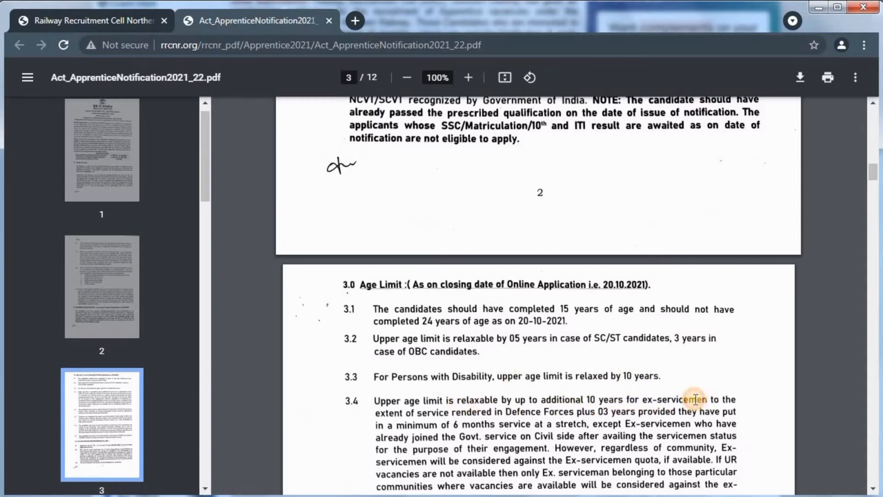
left_click_drag(508, 421, 596, 412)
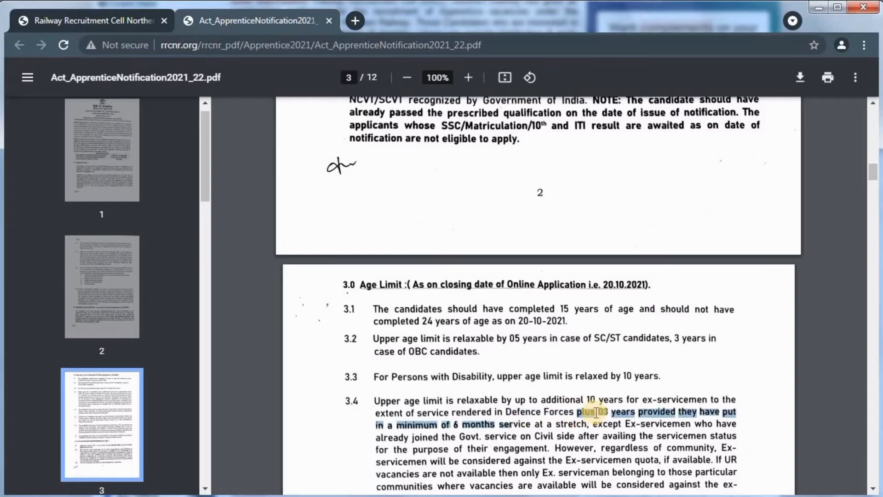
left_click(604, 411)
scroll(604, 411, "down", 4)
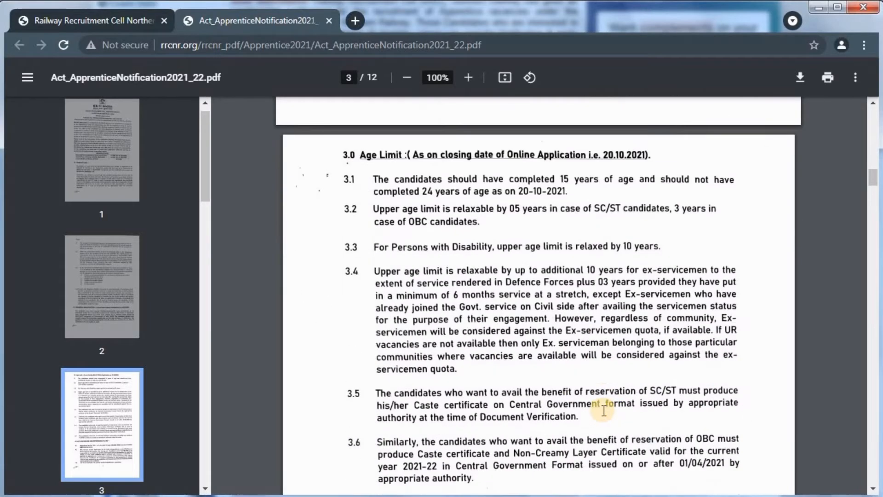
scroll(604, 411, "up", 6)
Close the notification PDF and open the Act Apprentice online application from the homepage
left_click(328, 22)
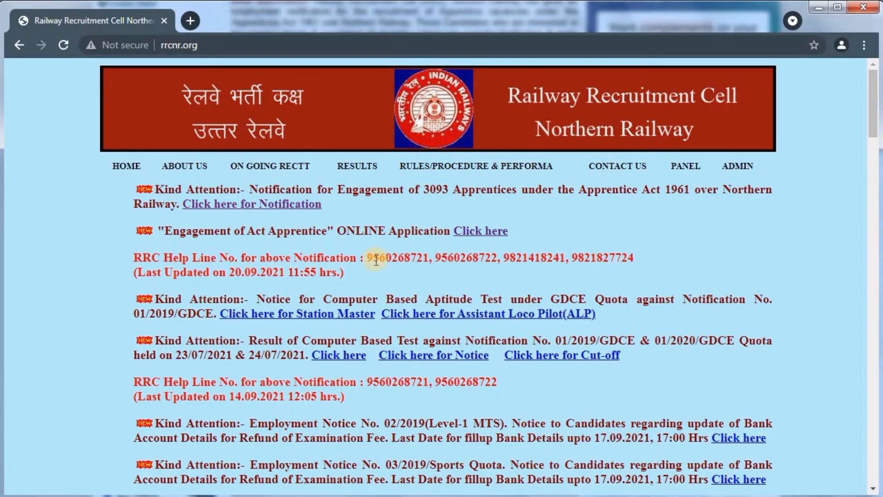
left_click_drag(251, 230, 464, 226)
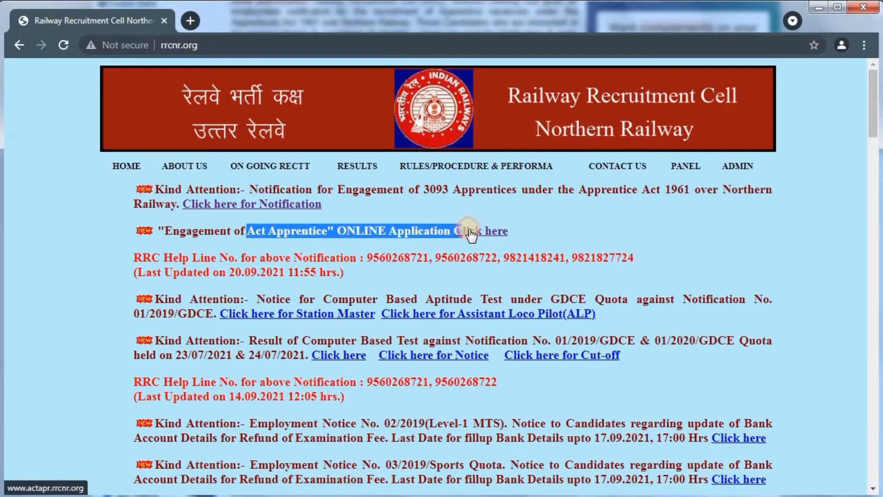
left_click(542, 226)
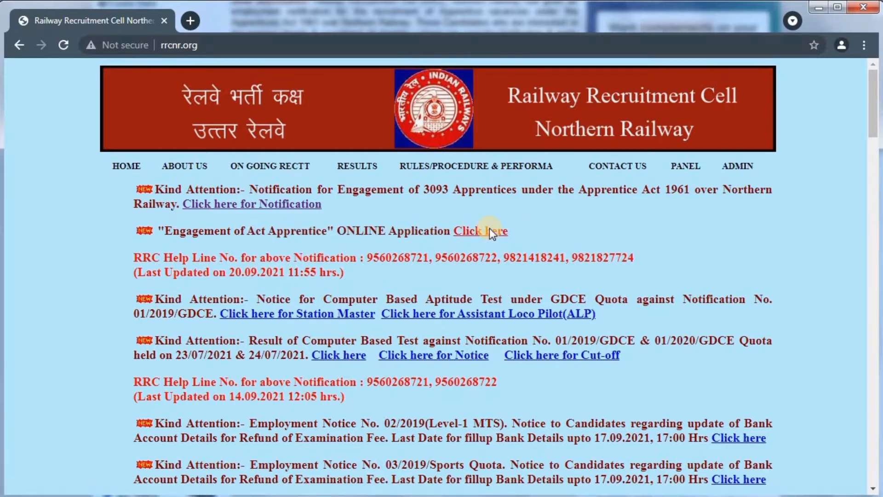
left_click(489, 229)
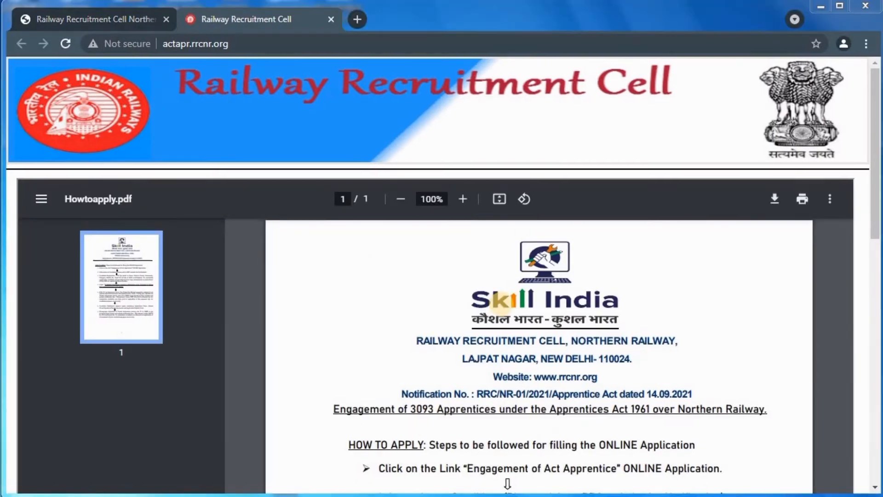
Scroll the how-to-apply steps and tick the 'I have read carefully' checkbox
scroll(451, 313, "down", 10)
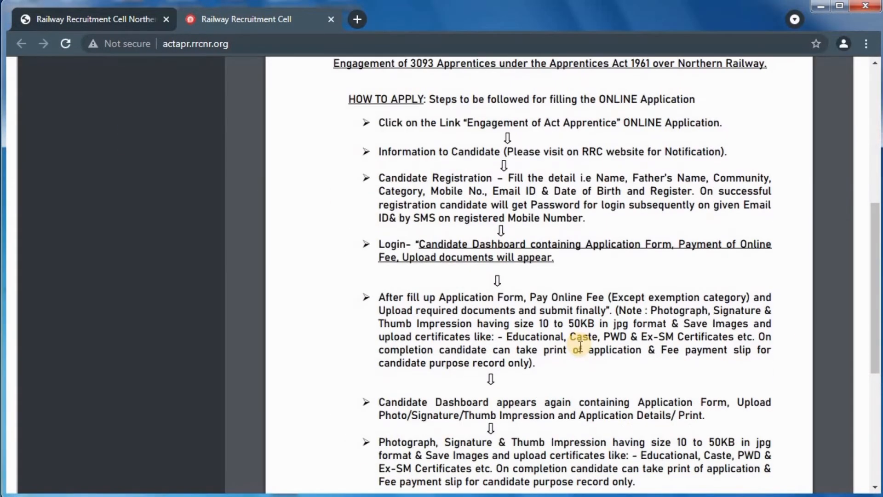
scroll(509, 354, "down", 1)
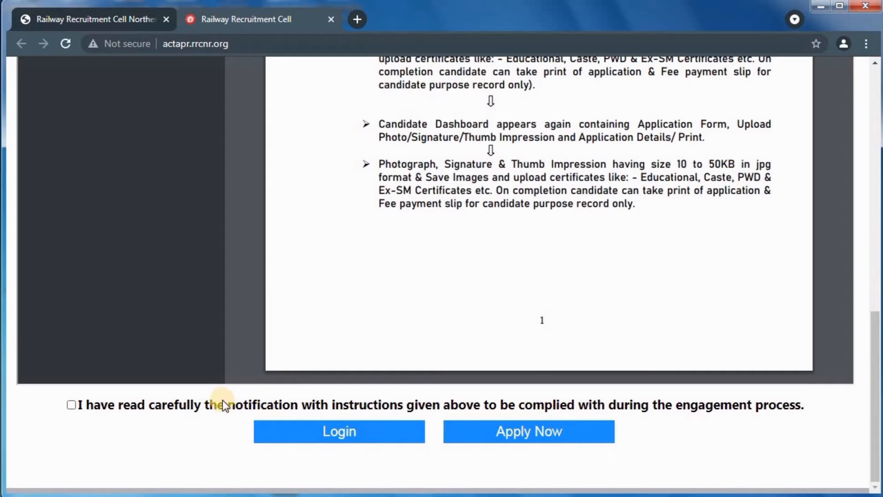
left_click(71, 405)
Start a new registration via Apply Now and enter the candidate's name and father's name
left_click(522, 433)
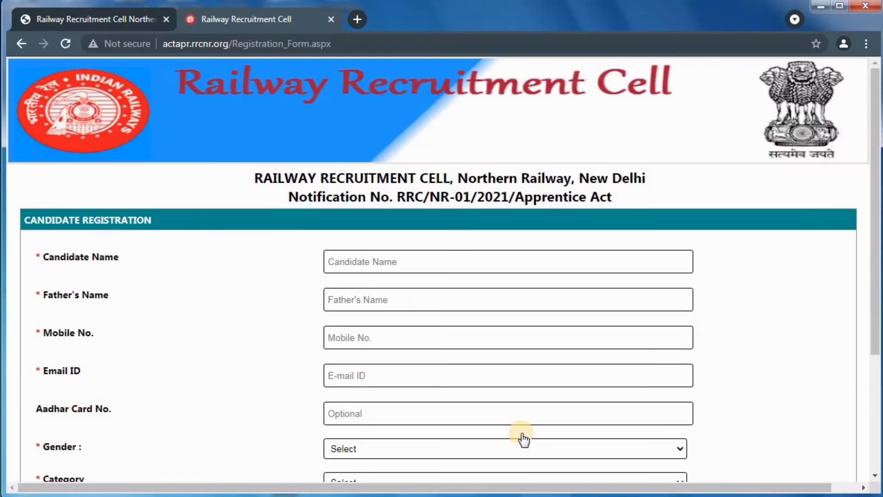
left_click_drag(46, 256, 122, 466)
left_click(147, 269)
scroll(114, 247, "up", 4)
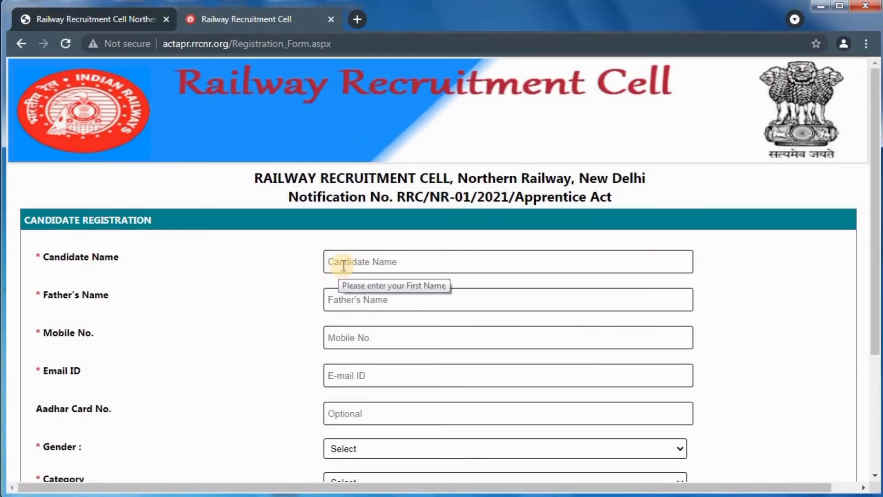
left_click(340, 262)
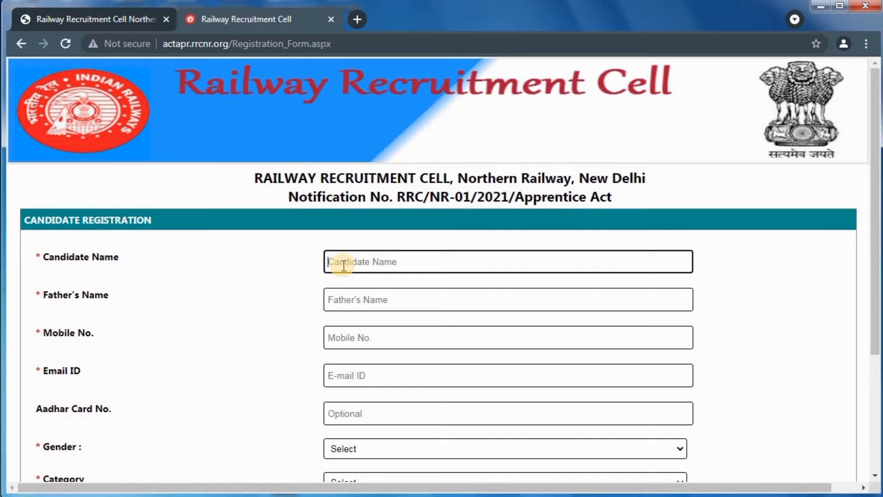
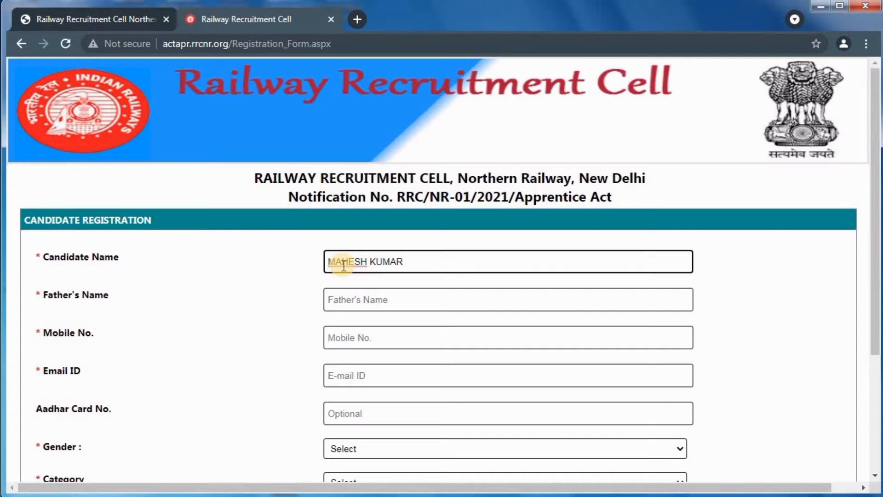
left_click(353, 296)
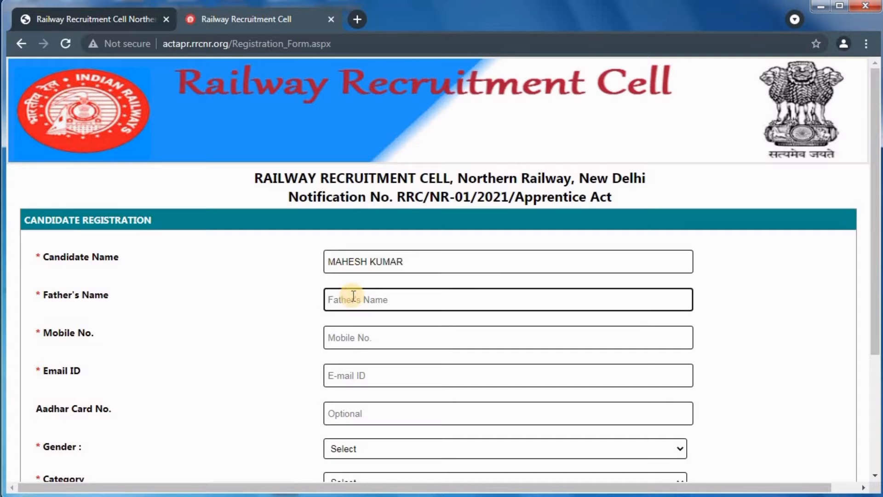
Fill in the candidate's mobile number and e-mail address
left_click(361, 338)
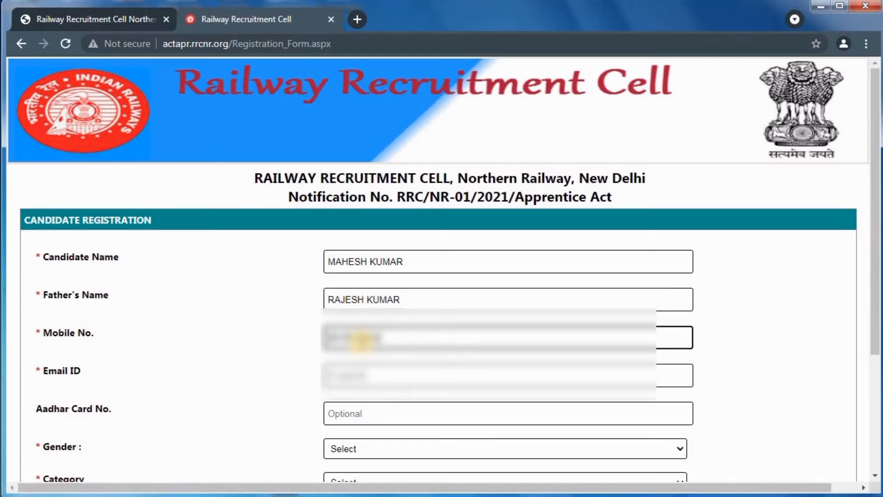
left_click(377, 376)
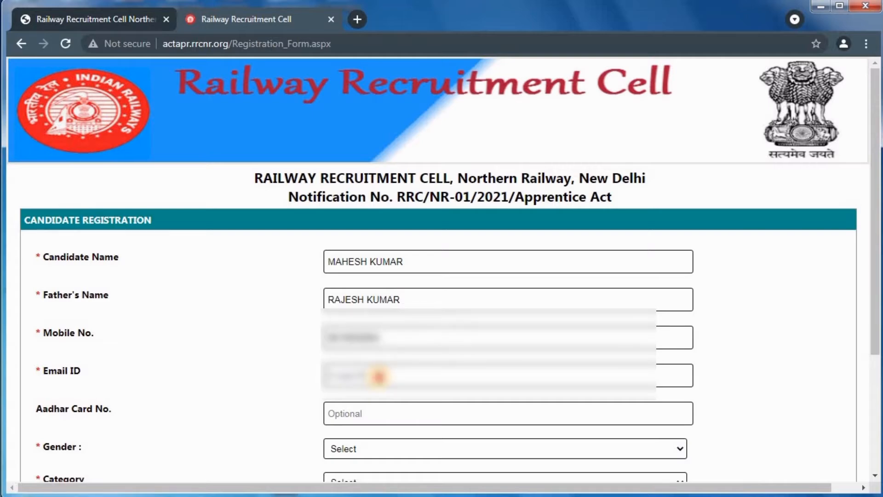
left_click(378, 377)
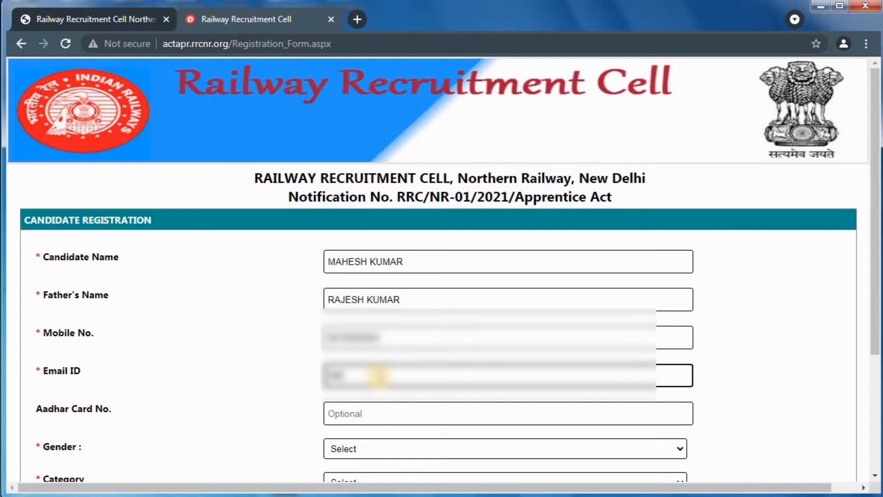
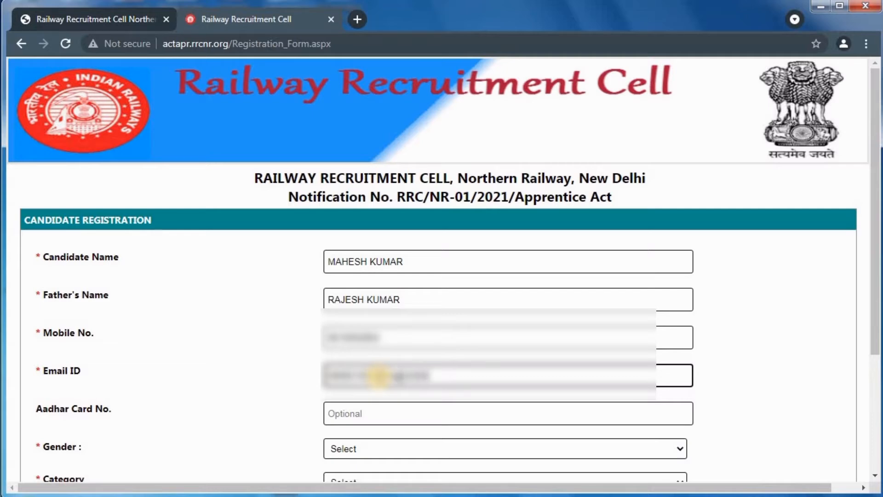
left_click(290, 380)
scroll(346, 276, "down", 3)
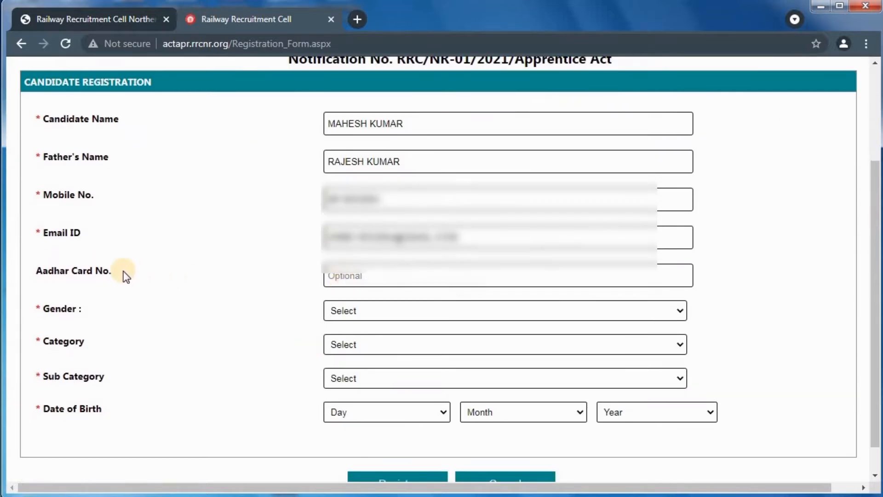
Set gender to Male, category to UR and sub category to None of the above
left_click_drag(120, 272, 31, 273)
left_click(375, 309)
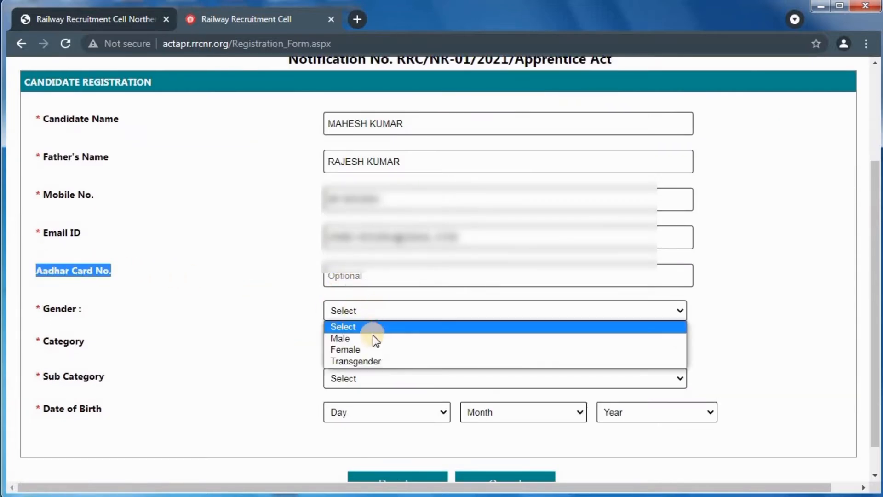
left_click(374, 338)
left_click(367, 345)
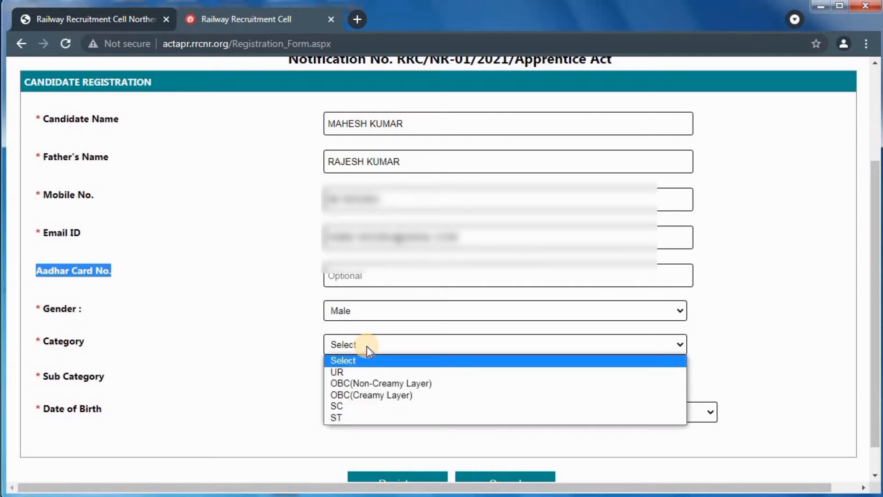
left_click(365, 373)
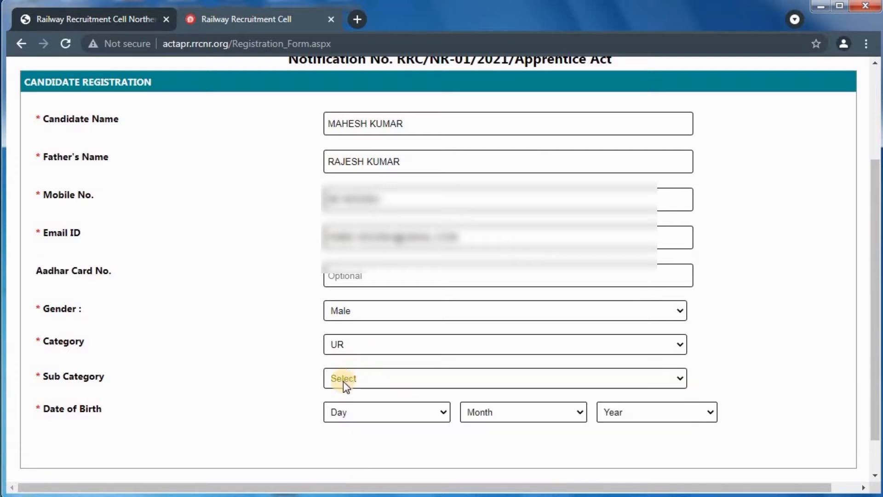
left_click(345, 381)
left_click(363, 426)
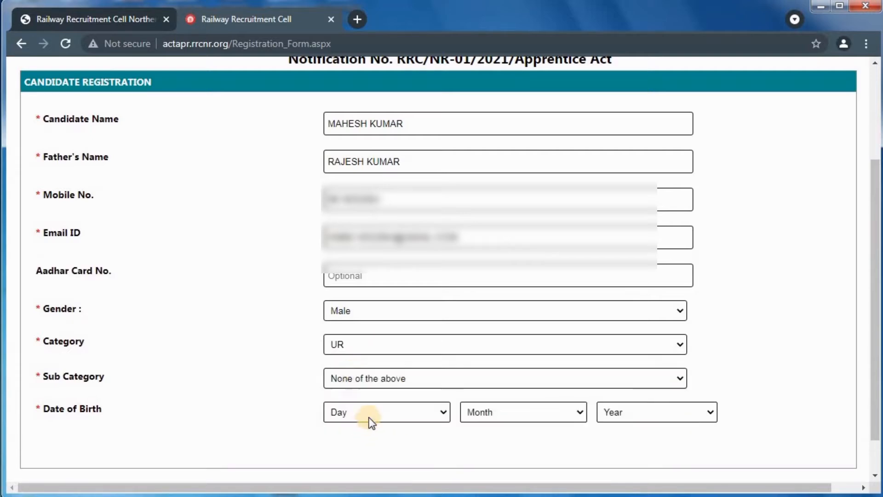
Set date of birth to 15 February 1998 and check the calculated age of 23 years
left_click(375, 414)
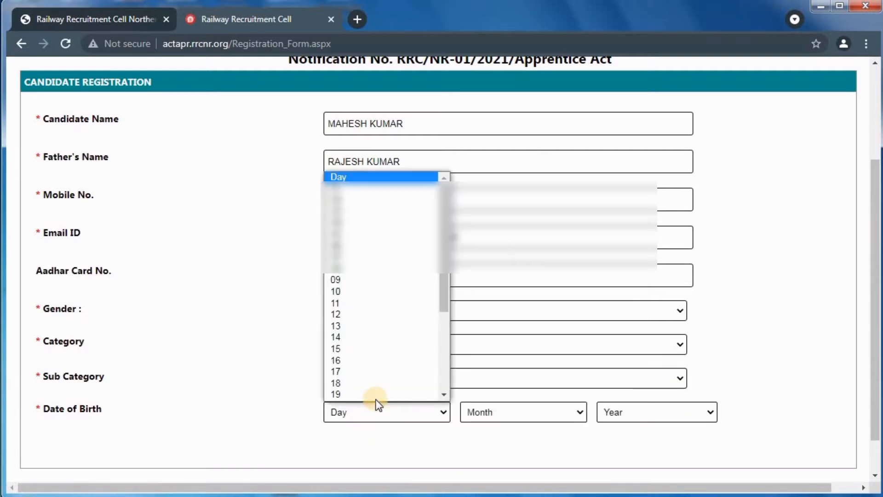
left_click(364, 292)
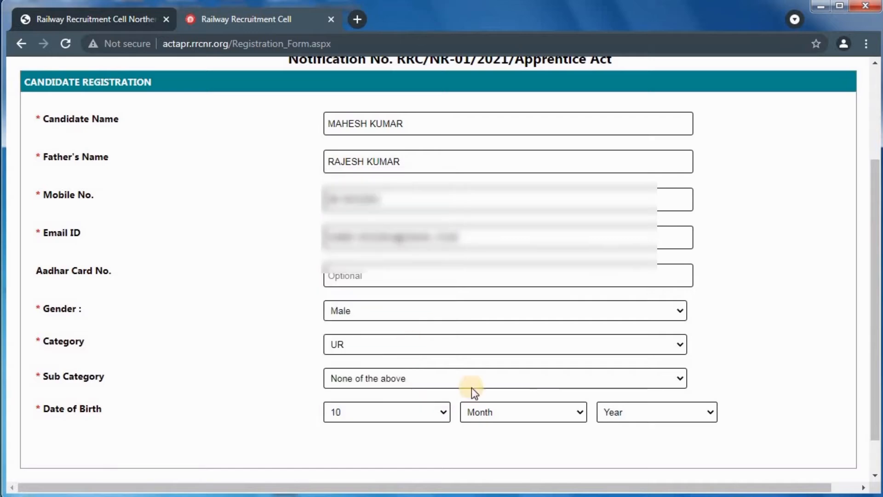
left_click(428, 412)
left_click(378, 349)
left_click(485, 413)
left_click(500, 451)
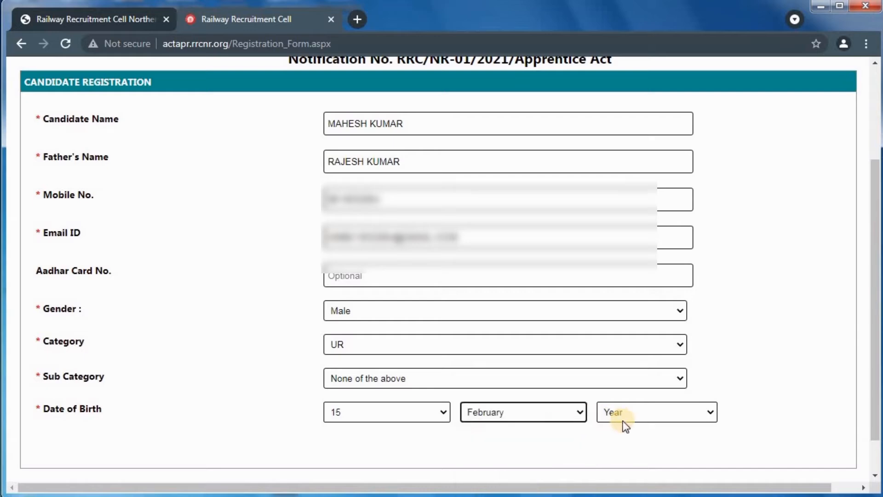
left_click(626, 413)
left_click_drag(714, 313, 656, 348)
left_click(653, 349)
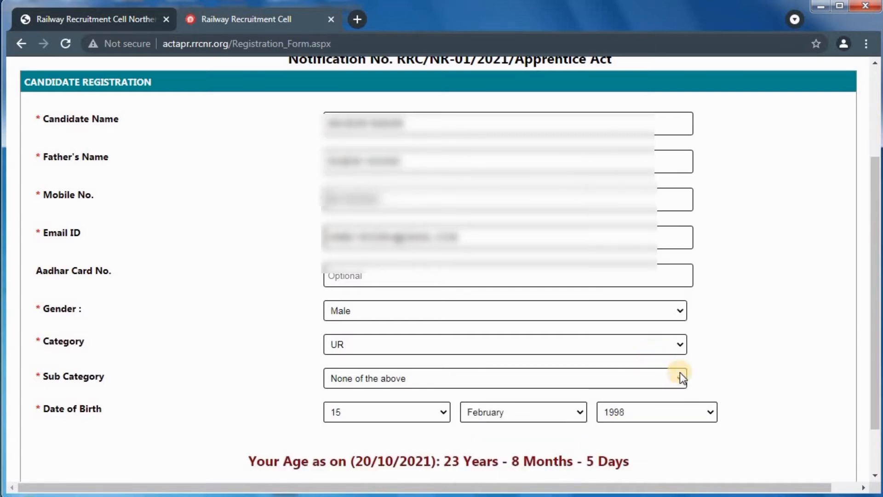
scroll(739, 373, "down", 2)
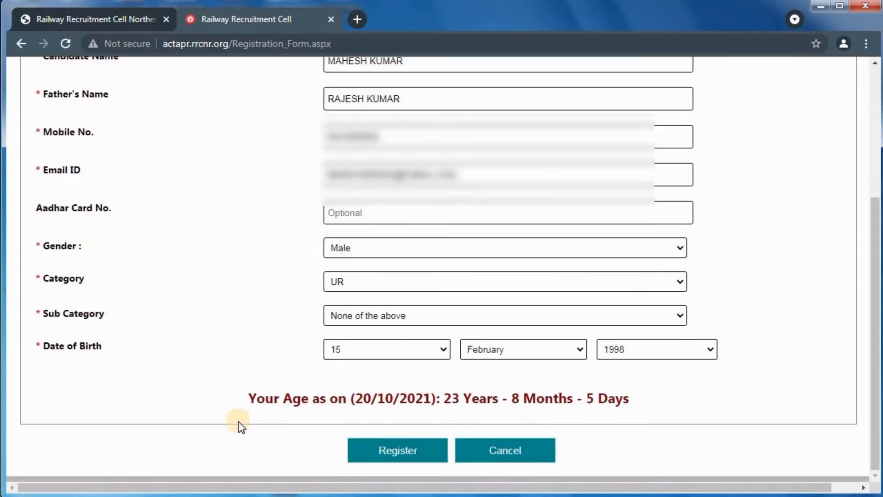
left_click_drag(244, 404, 631, 396)
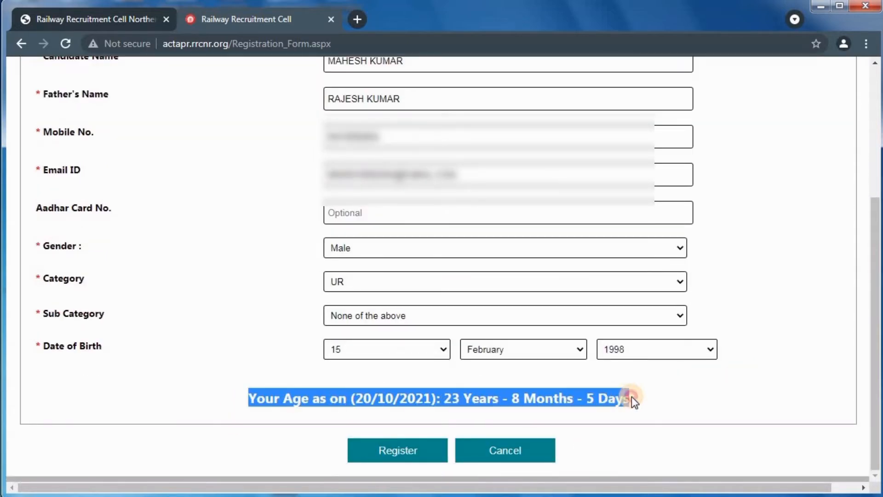
left_click(500, 453)
Submit the registration and copy the generated password from the success page
left_click(409, 457)
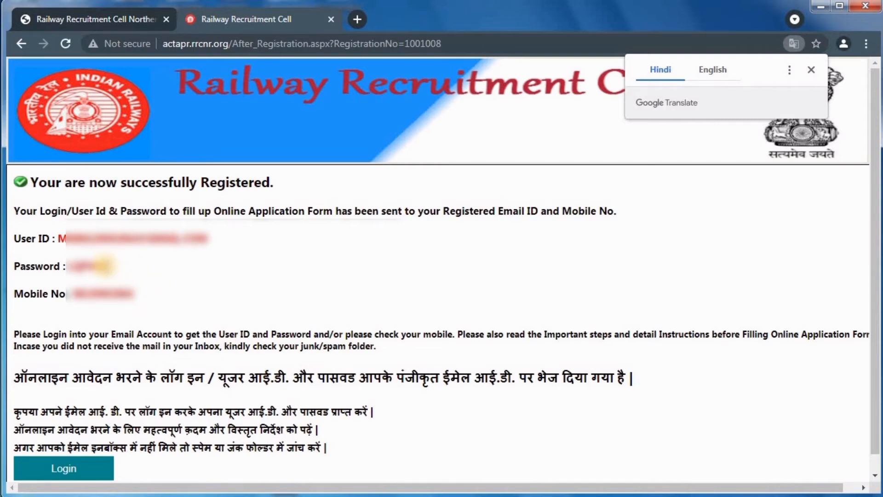
left_click_drag(108, 266, 67, 268)
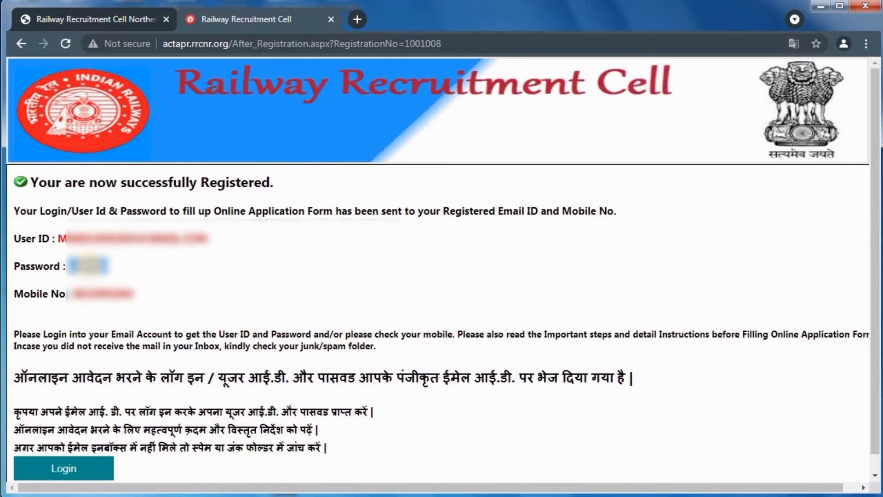
right_click(90, 270)
left_click(106, 276)
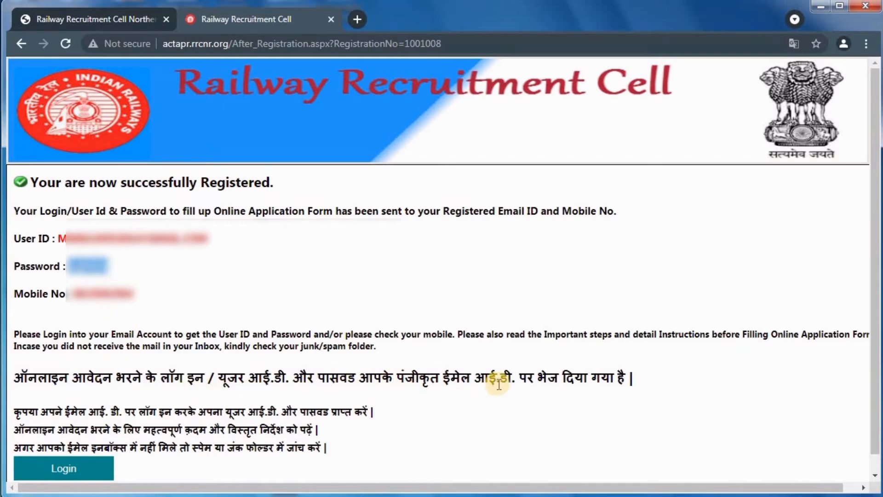
left_click_drag(20, 378, 633, 380)
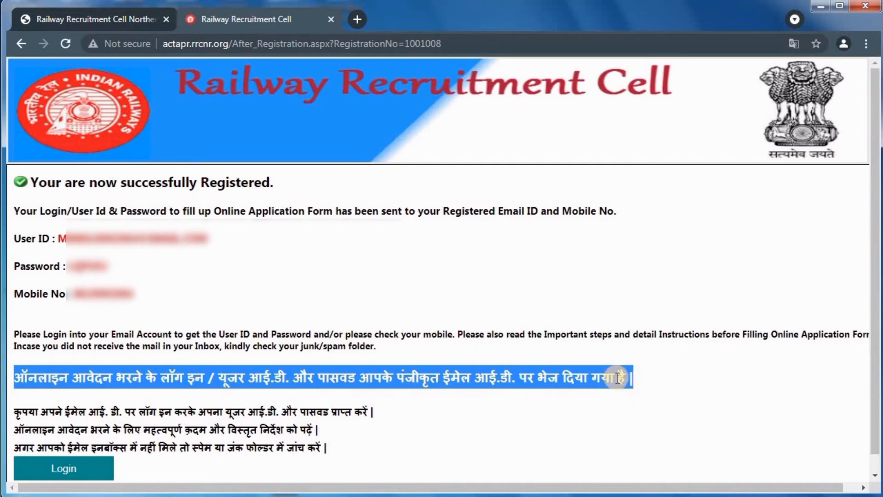
left_click(238, 425)
scroll(184, 426, "down", 1)
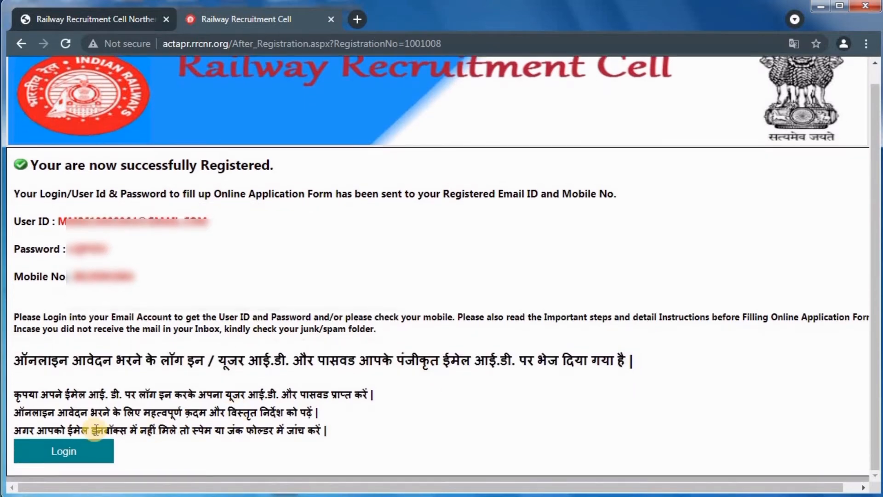
Go to candidate login, enter the registered Gmail address and copied password, and log in
left_click(65, 451)
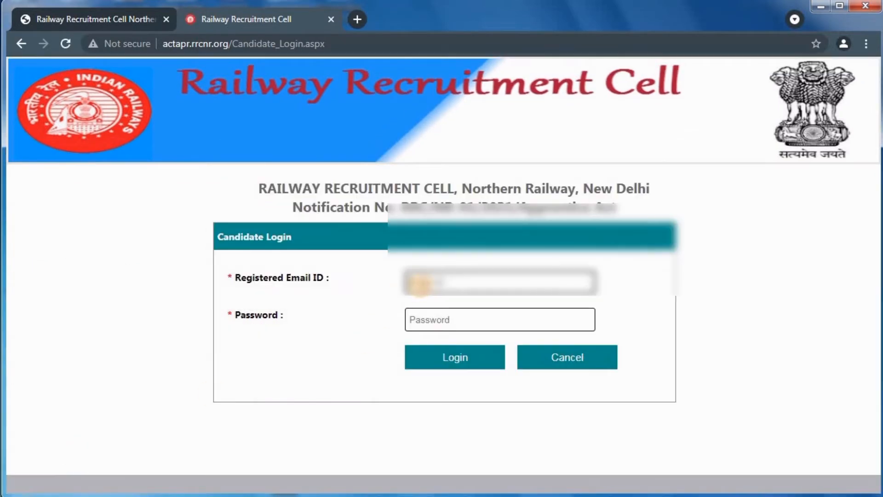
type("......")
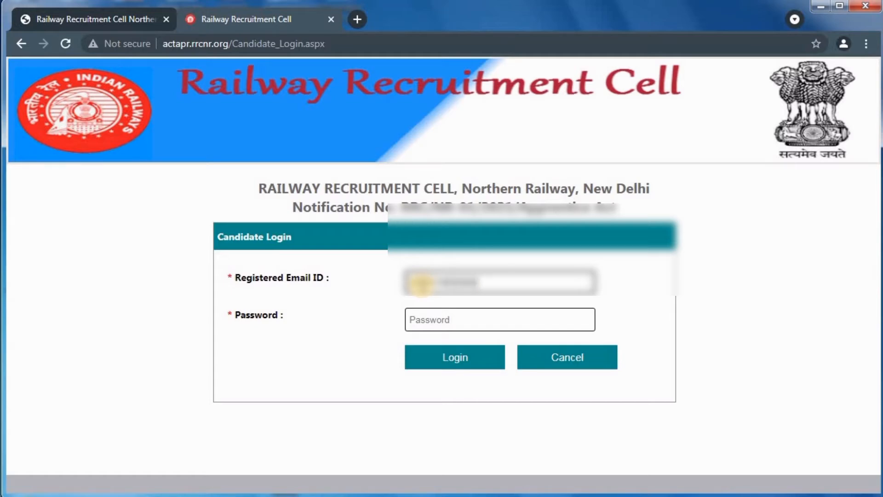
type("gmail.com")
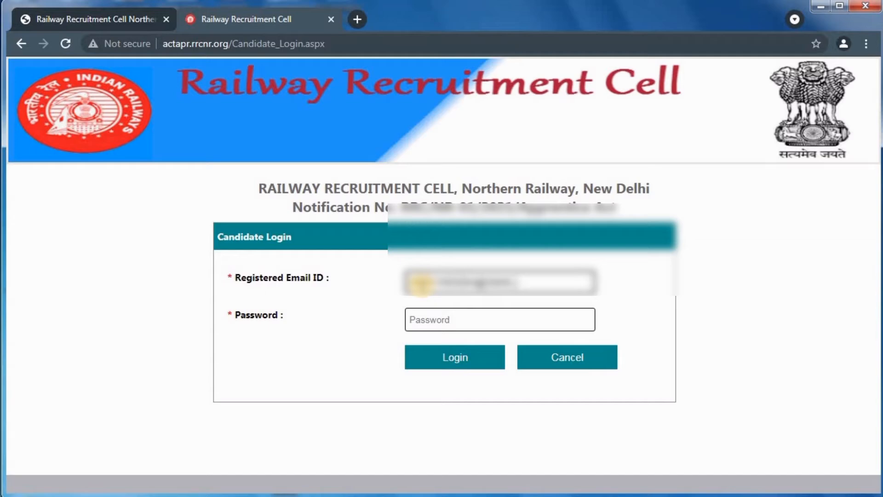
key("Tab")
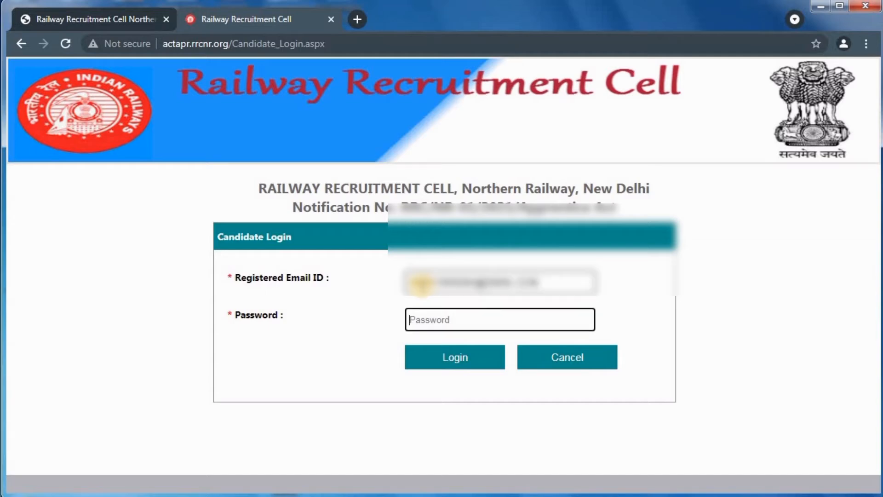
type("******")
left_click(464, 361)
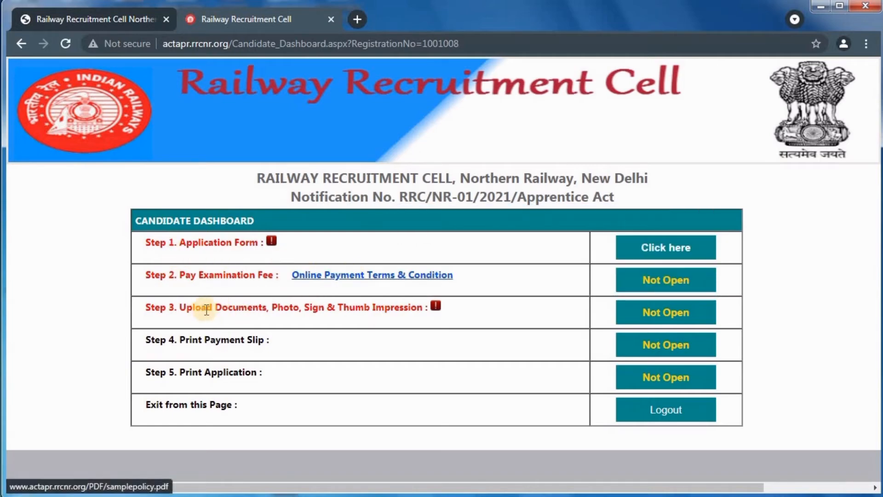
Open Step 1, Application Form, from the Candidate Dashboard's list of steps
left_click_drag(180, 339, 278, 341)
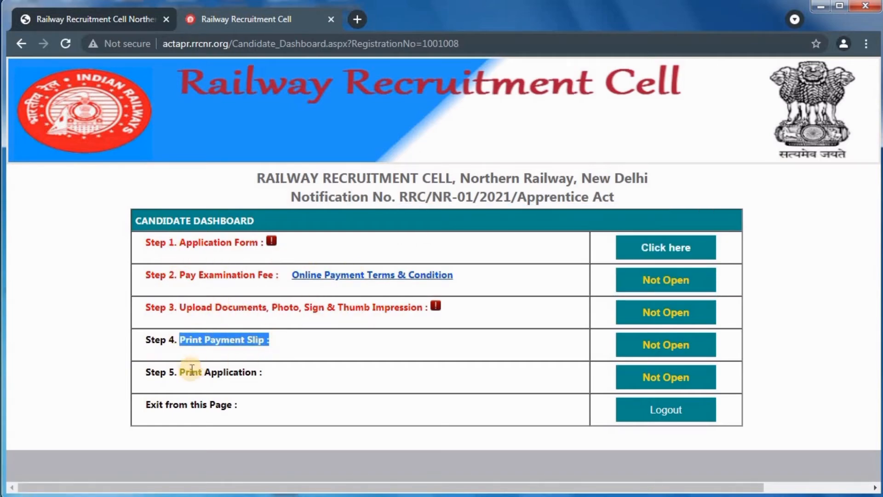
left_click_drag(178, 372, 263, 372)
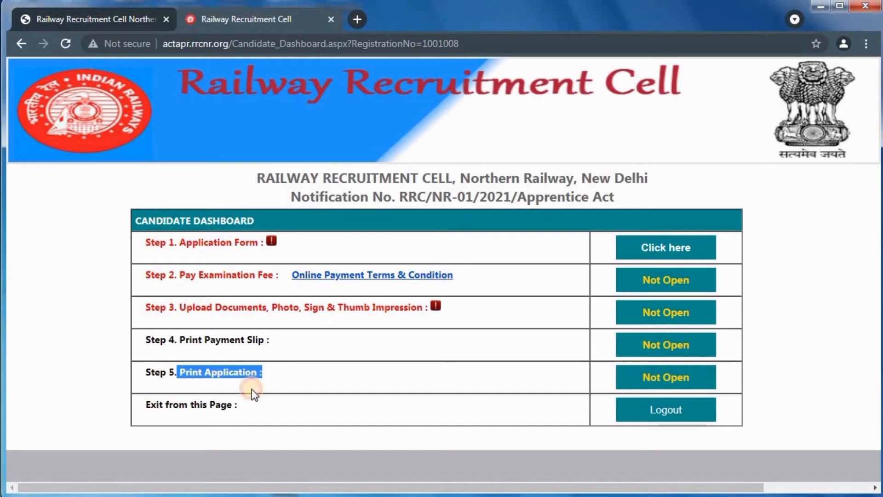
left_click(460, 378)
left_click_drag(179, 241, 262, 255)
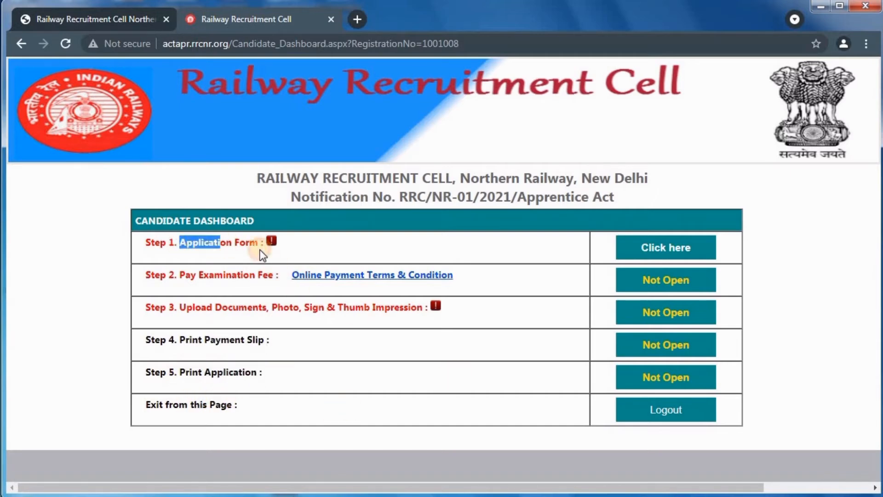
left_click(648, 253)
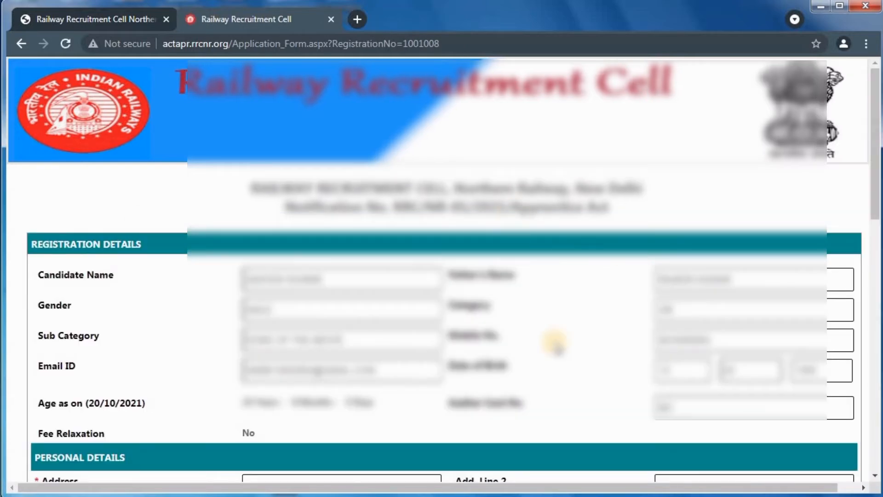
Enter MAKRANA as both the address and the city in Personal Details
scroll(557, 345, "down", 4)
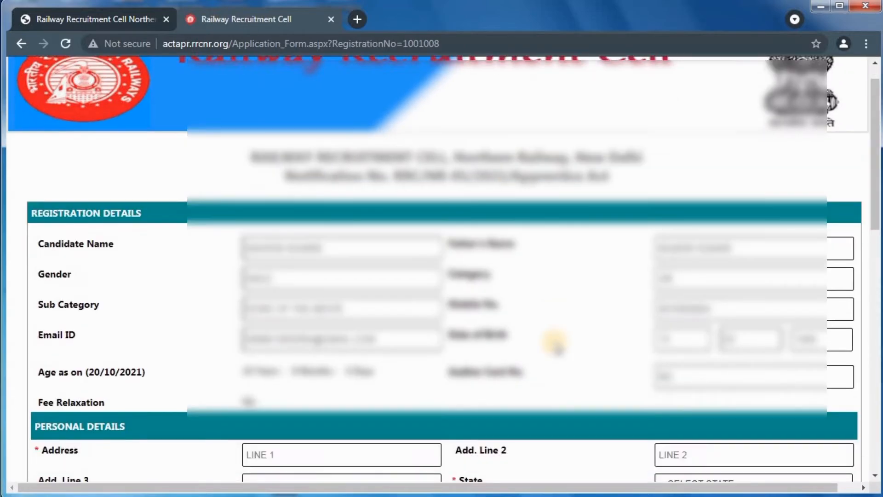
scroll(556, 344, "down", 1)
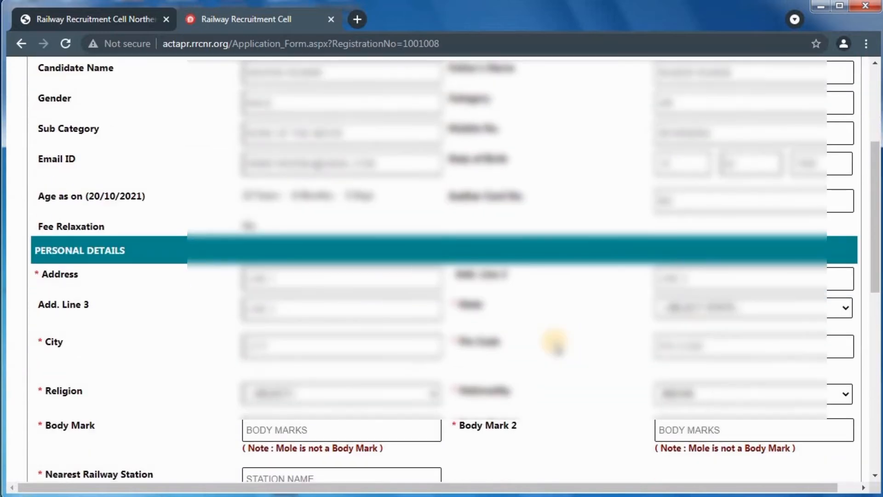
scroll(556, 339, "down", 2)
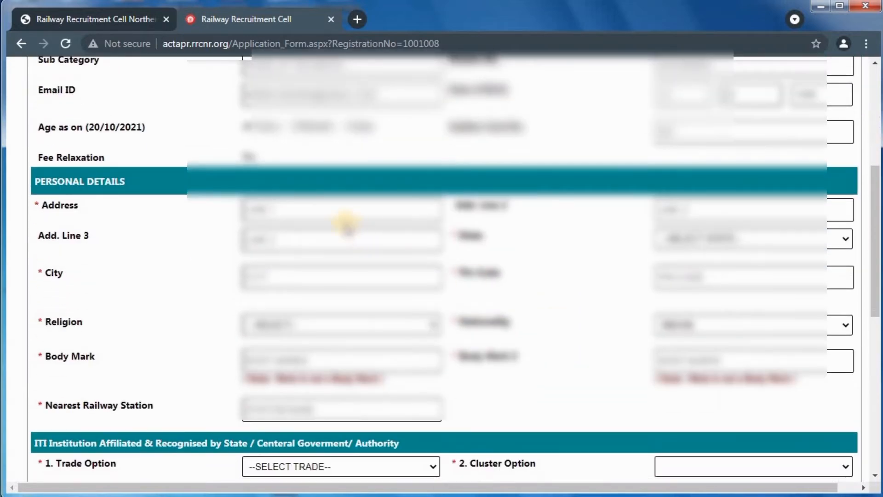
left_click(327, 202)
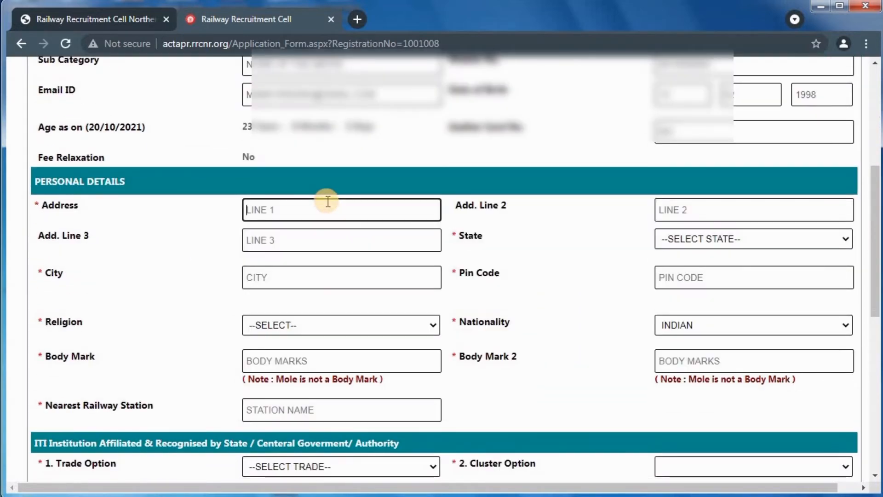
type("MAKRANA")
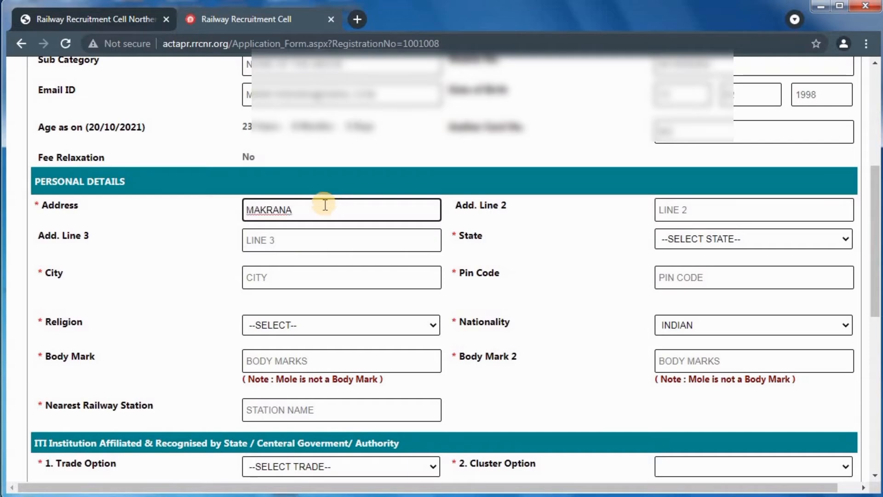
left_click(317, 276)
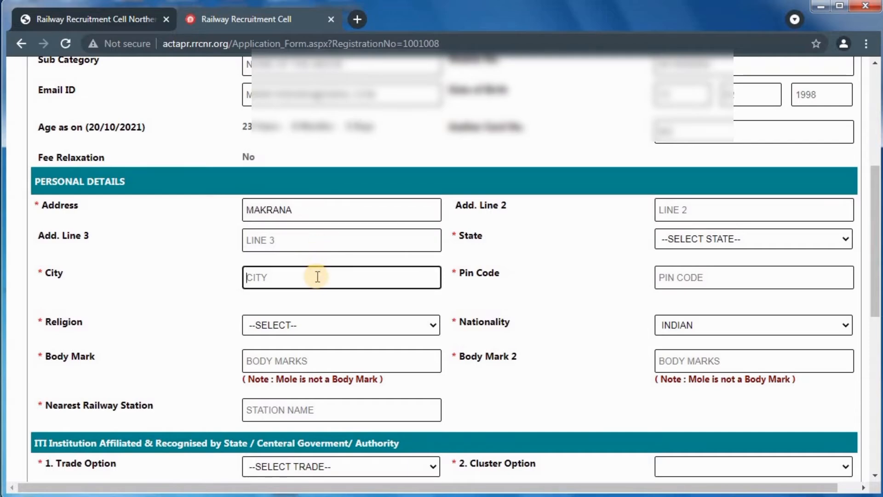
type("MAKRANA")
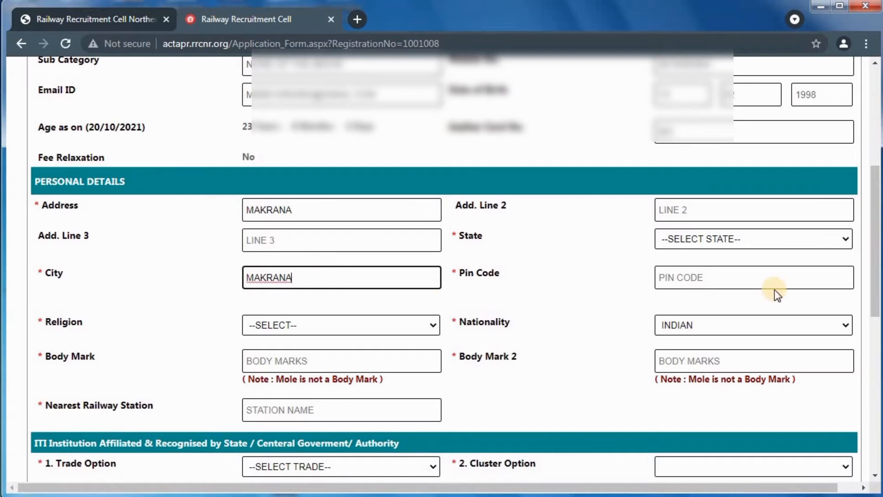
Set state RAJASTHAN, pin code 341505 and religion HINDU
left_click(732, 238)
key("r")
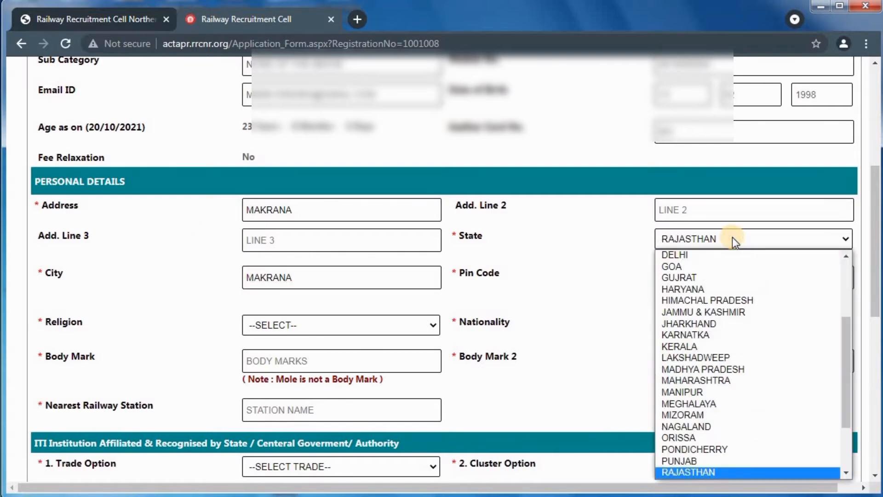
key("Return")
left_click(721, 274)
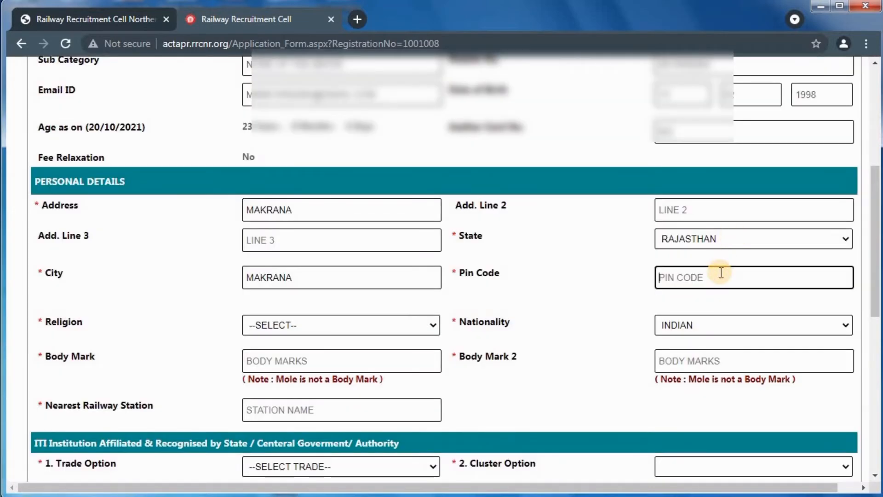
type("341505")
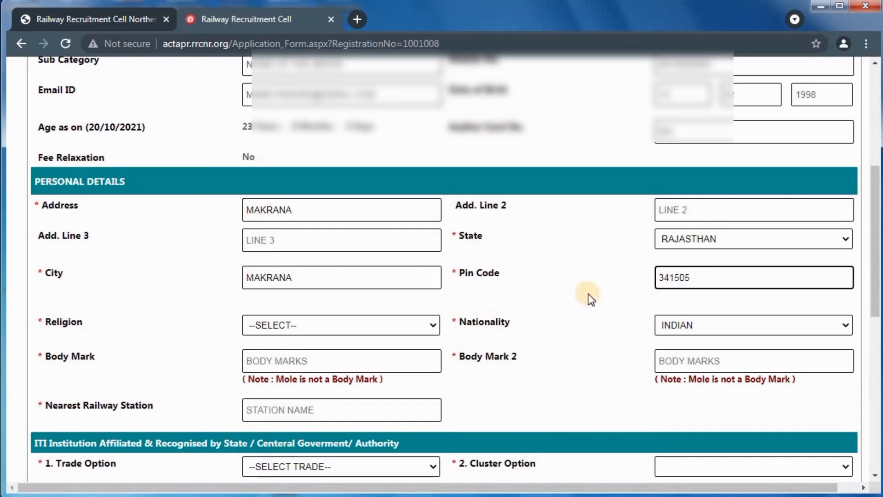
left_click(433, 328)
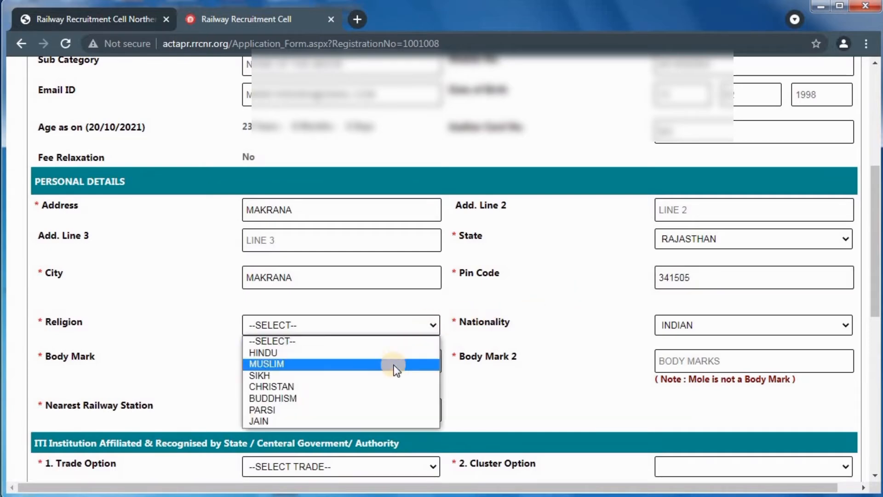
left_click(393, 353)
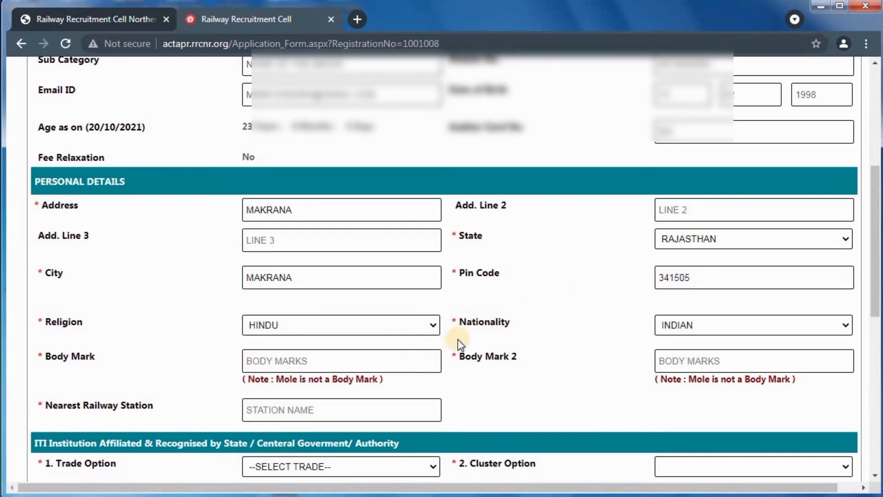
Enter NOT APPLICABLE in both body mark fields
left_click(393, 363)
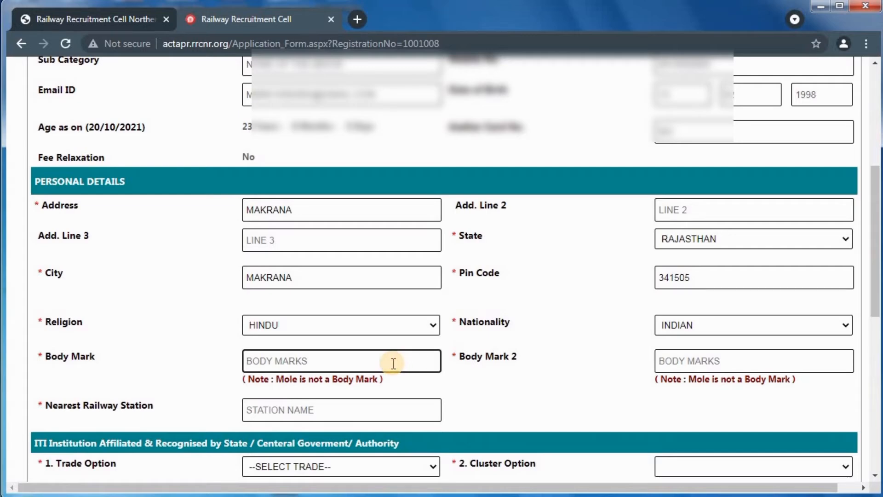
left_click(287, 382)
left_click_drag(288, 382, 378, 380)
left_click(356, 364)
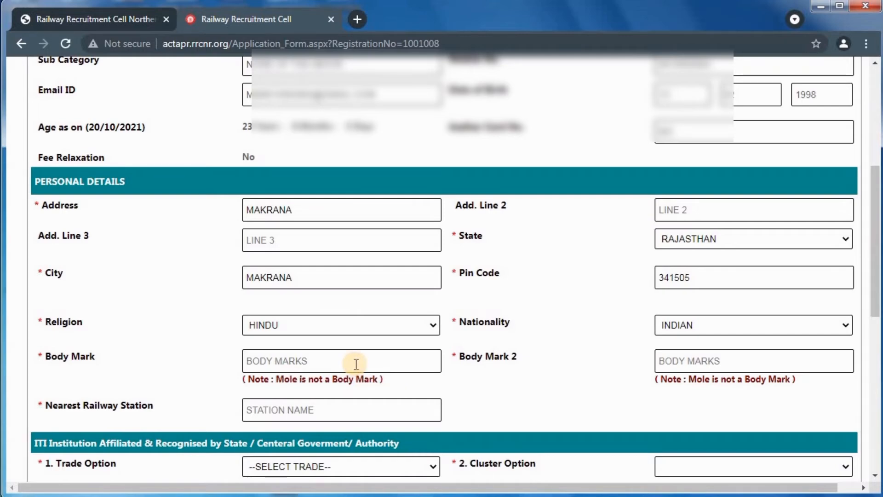
left_click(356, 364)
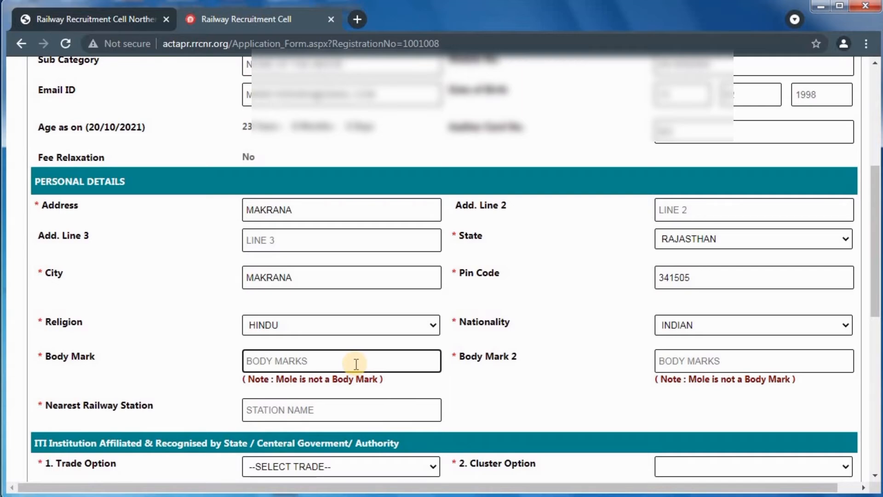
type("NOT")
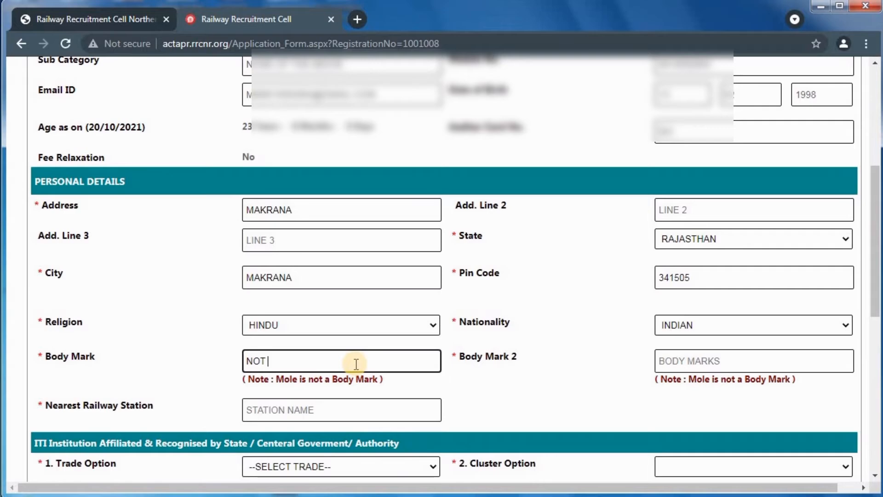
type(" APPLICABLE")
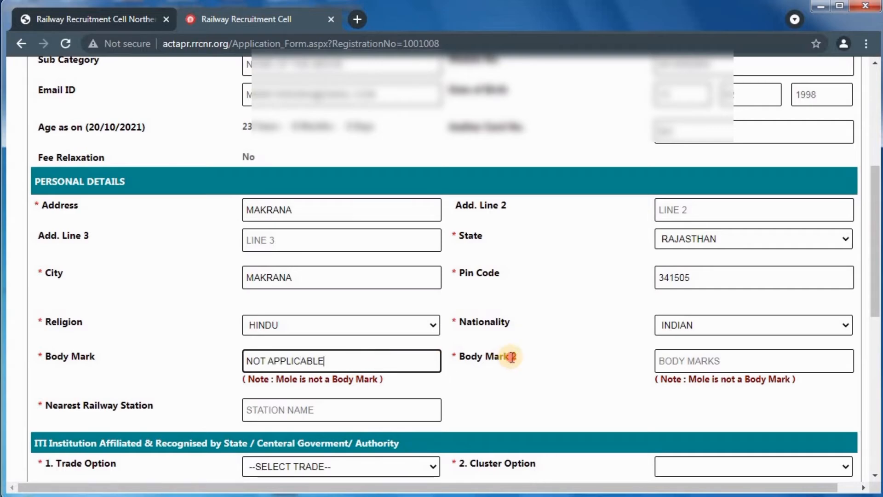
left_click(676, 361)
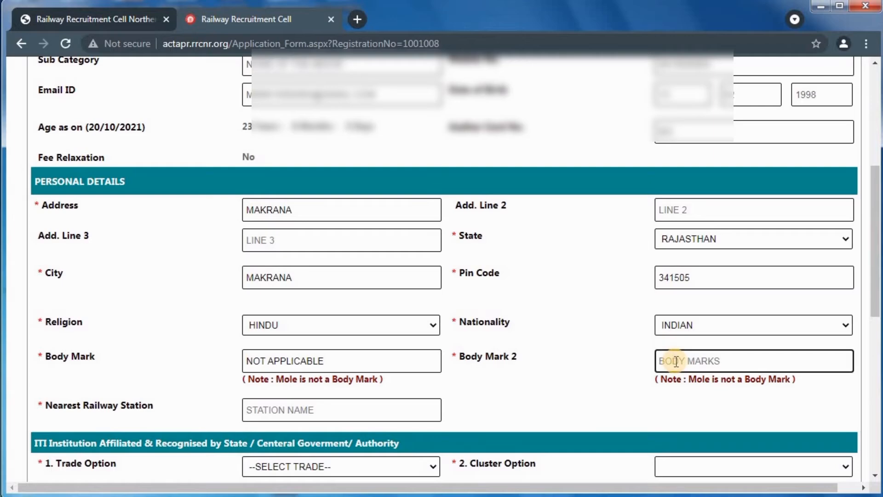
type("NOT APPLICABLE")
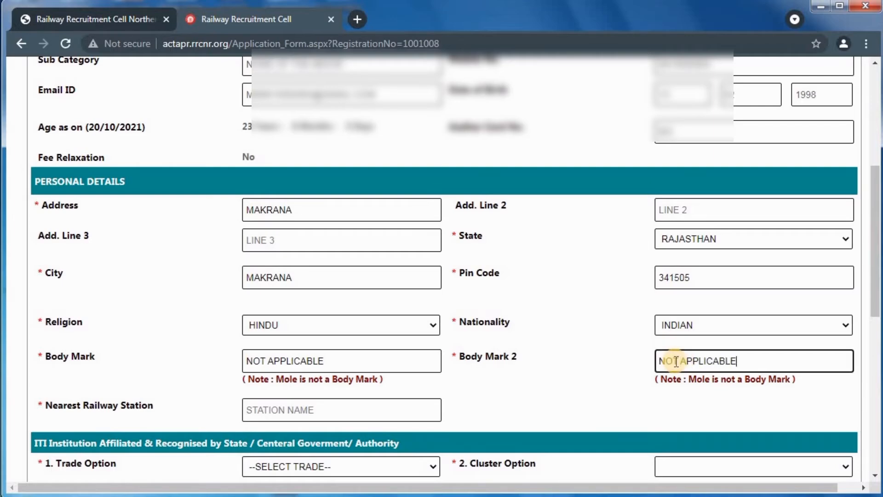
left_click(624, 362)
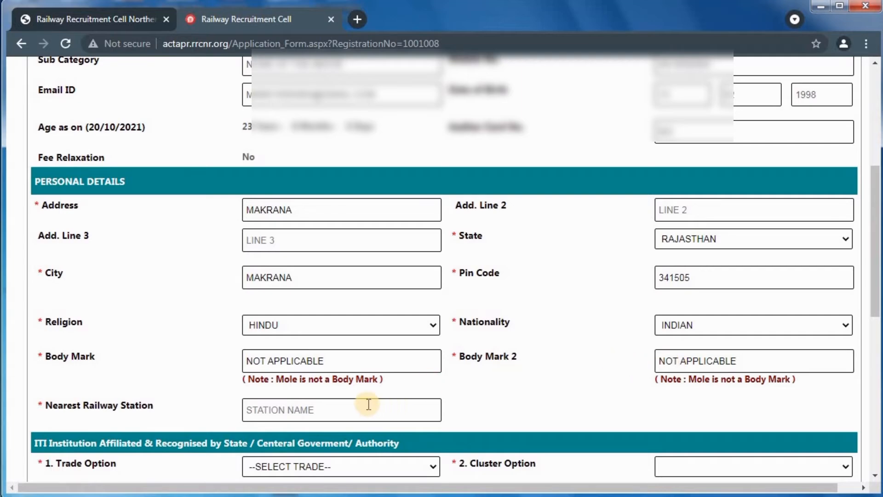
Change both body mark entries to NO MARK
left_click_drag(336, 358, 264, 361)
key("BackSpace")
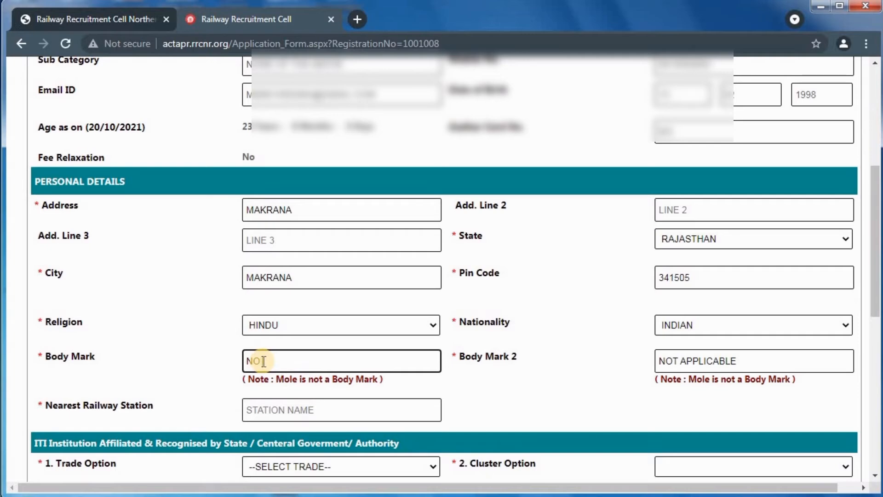
type("MARK")
key("Tab")
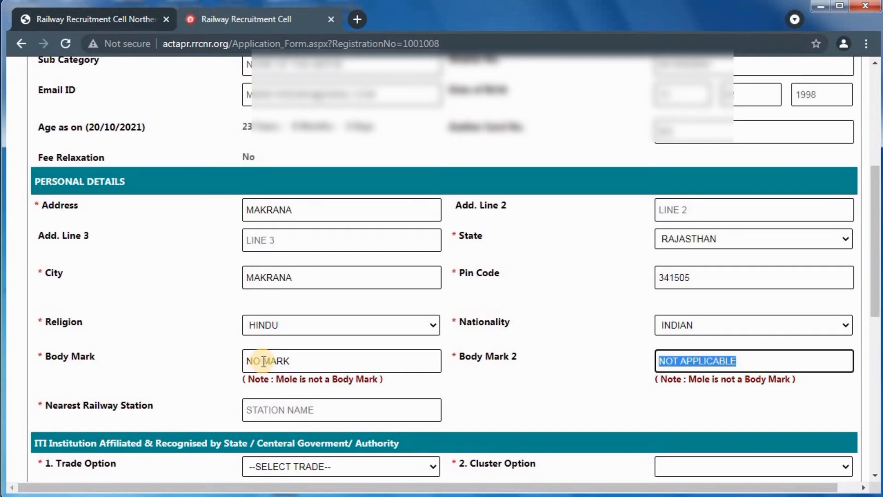
type("NO MARK")
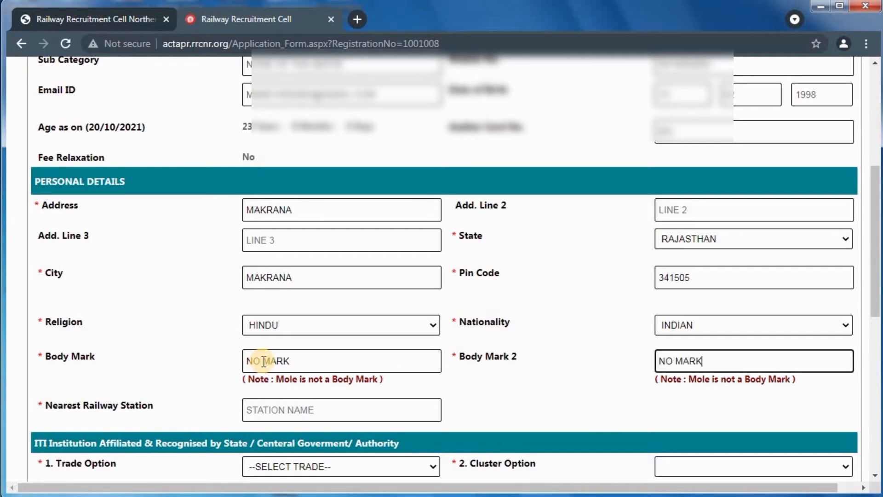
left_click(485, 369)
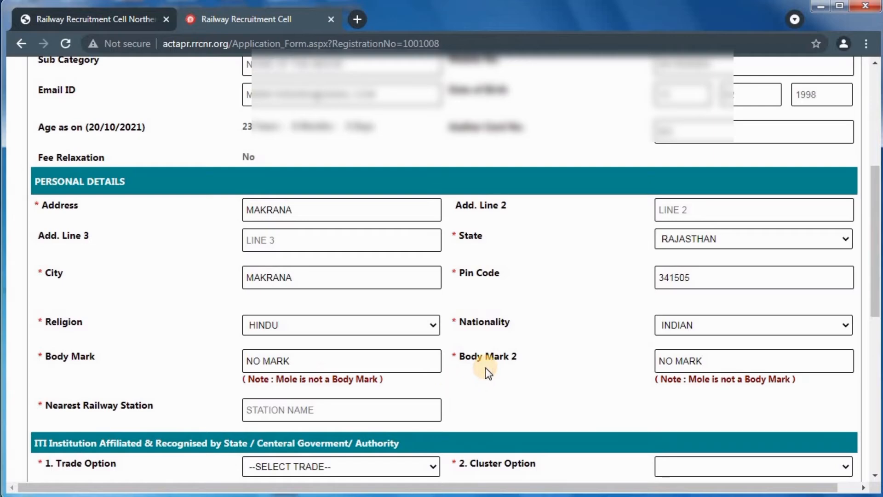
Enter MKN as the station code in the Nearest Railway Station field
scroll(483, 370, "down", 3)
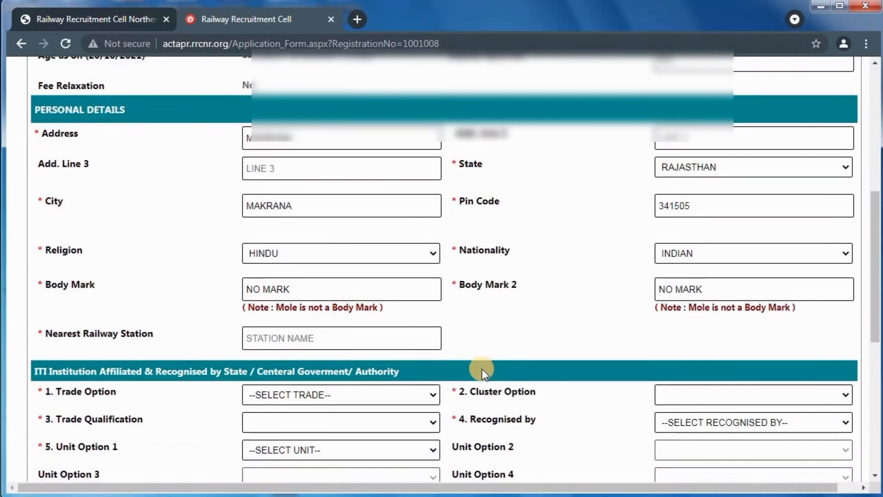
left_click(322, 273)
type("MKN")
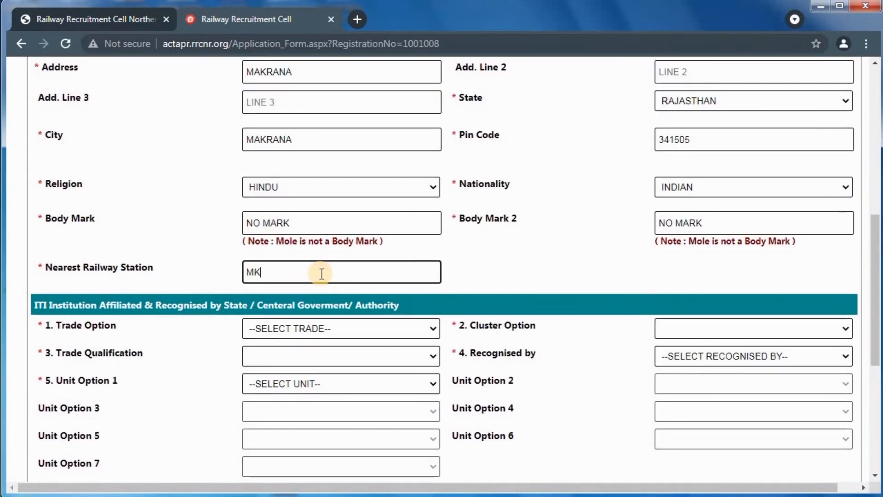
left_click(512, 245)
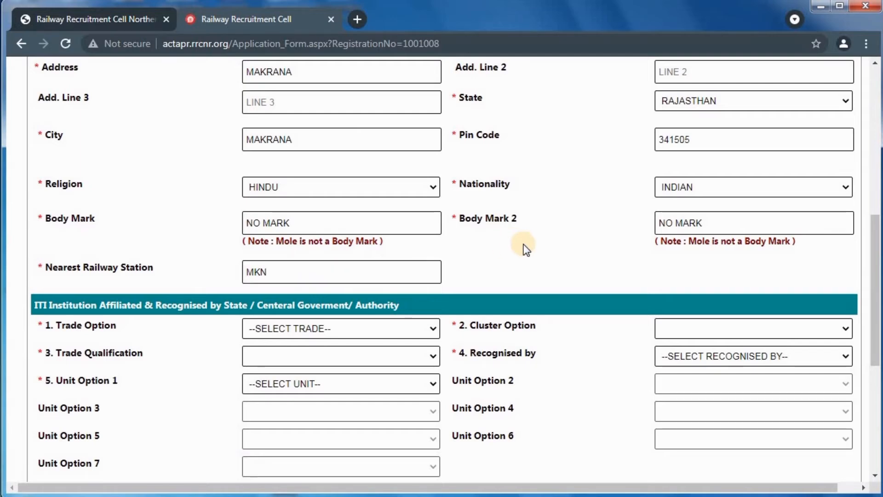
scroll(525, 249, "down", 3)
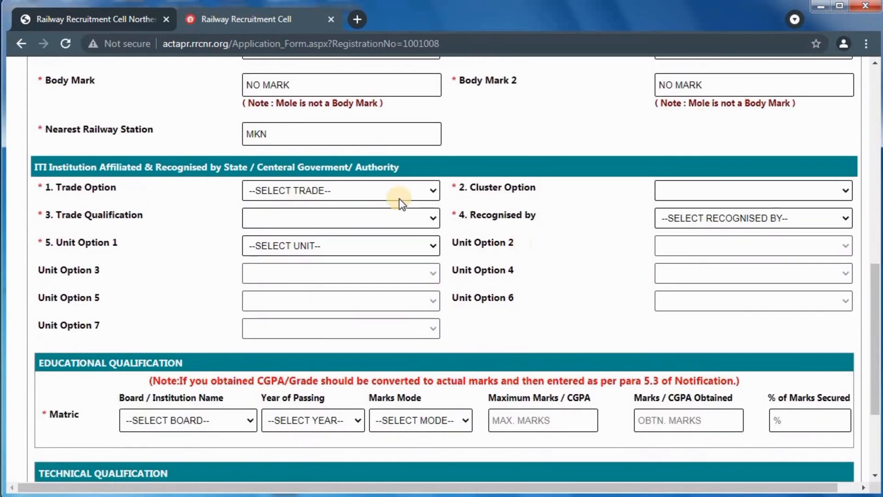
Choose COMPUTER OPERATOR & PROGRAMMING ASSTT. as trade and trade qualification, with DELHI (DLI) cluster
left_click(384, 190)
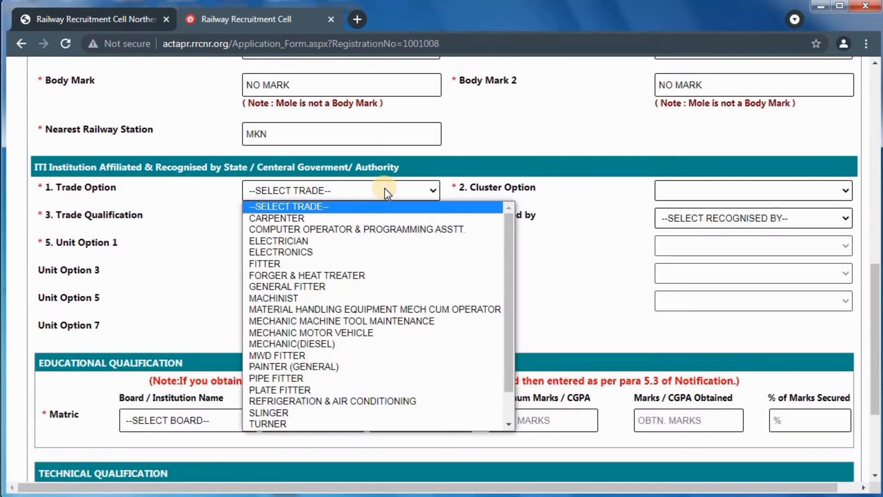
left_click(411, 229)
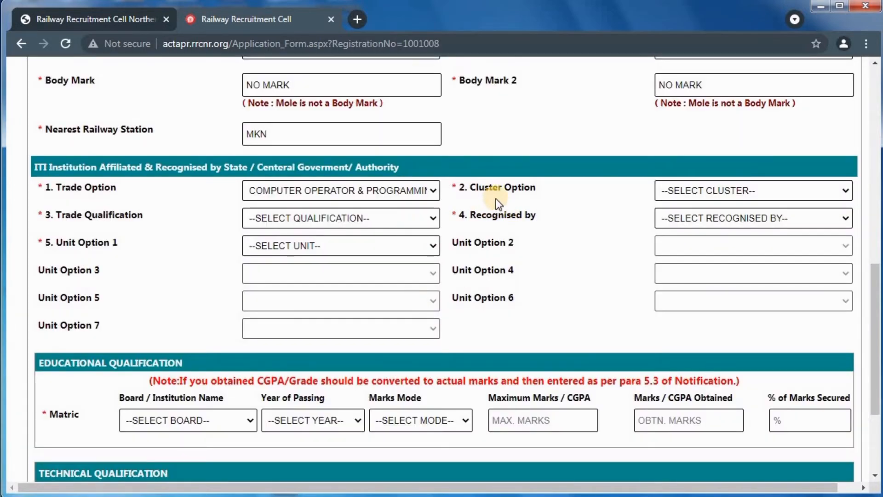
left_click(691, 189)
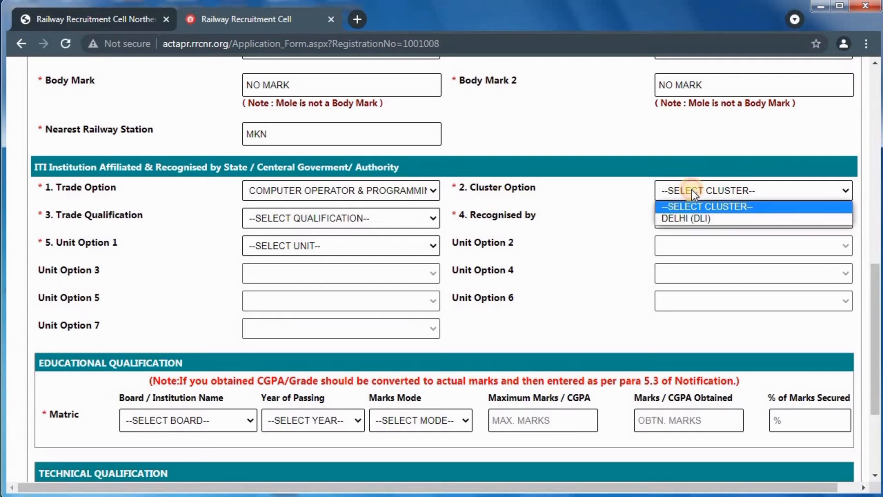
left_click(692, 218)
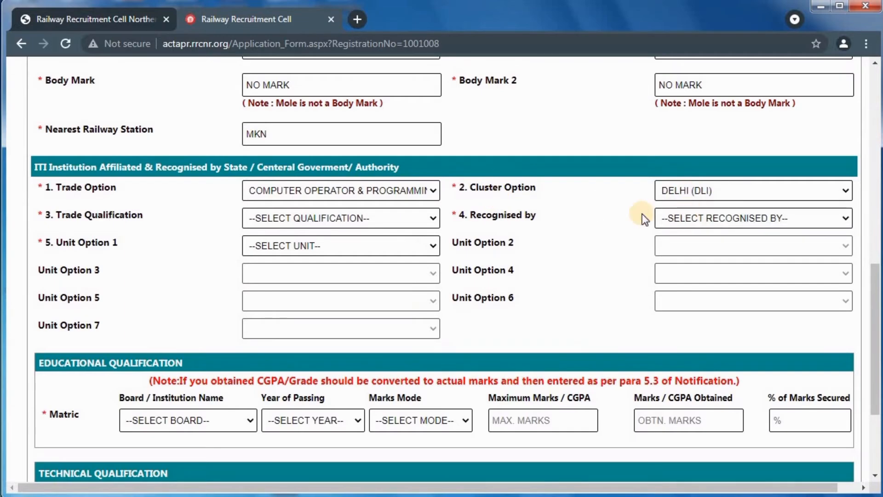
left_click(379, 217)
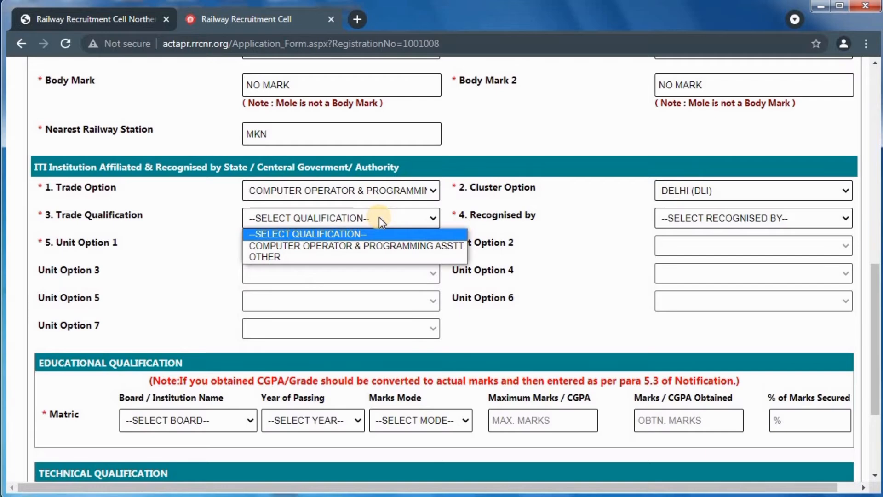
left_click(382, 256)
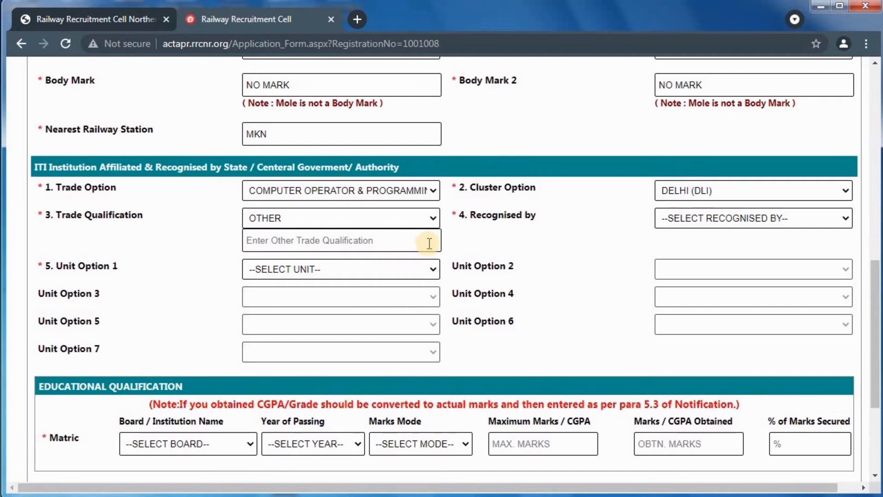
left_click(395, 216)
left_click(382, 242)
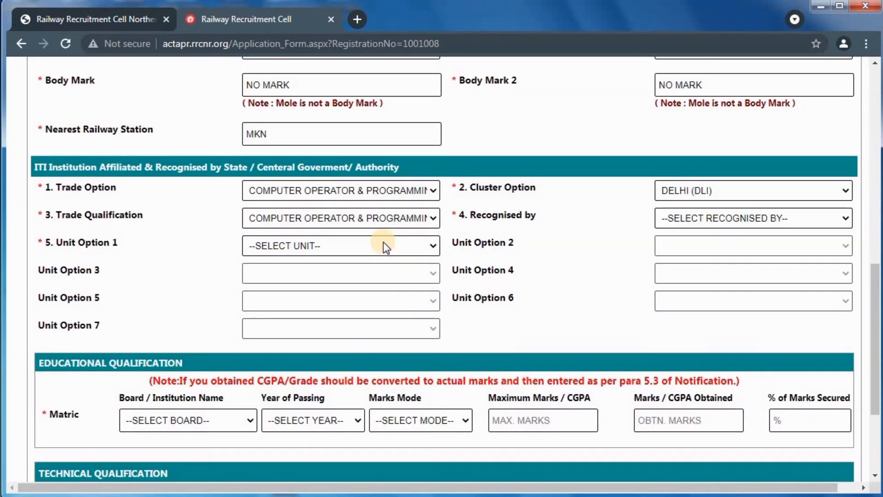
Set Recognised by to RAJASTHAN and Unit Option 1 to BRIDGE WORKSHOP,TKJ
left_click(697, 217)
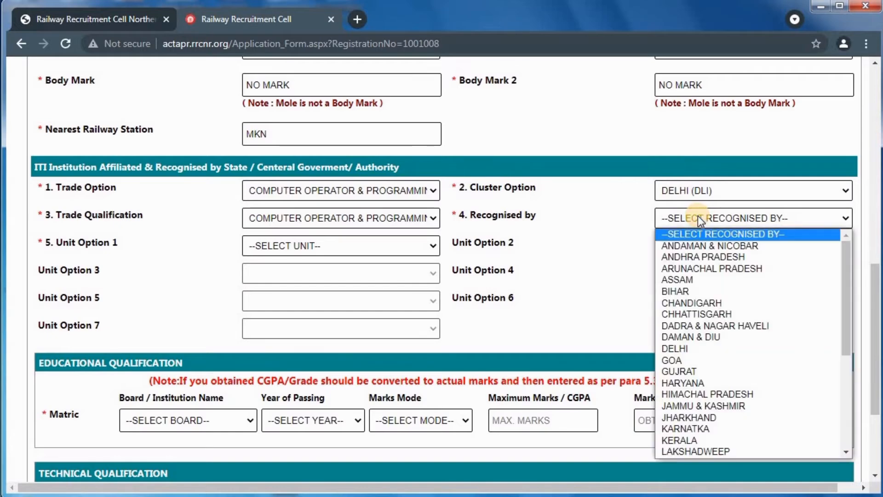
key("r")
key("Return")
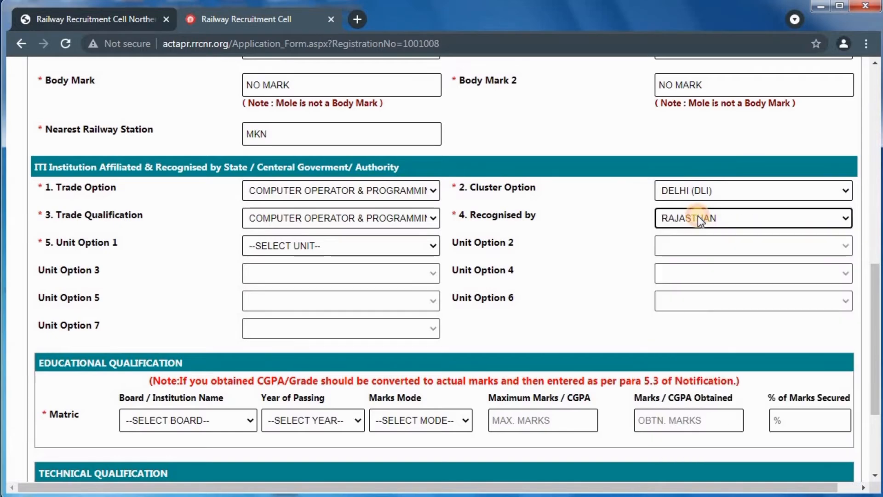
left_click(313, 245)
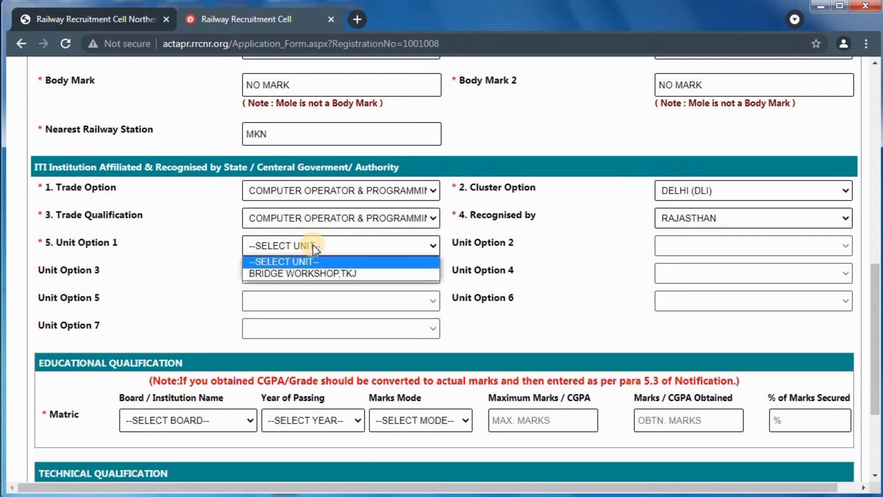
left_click(368, 274)
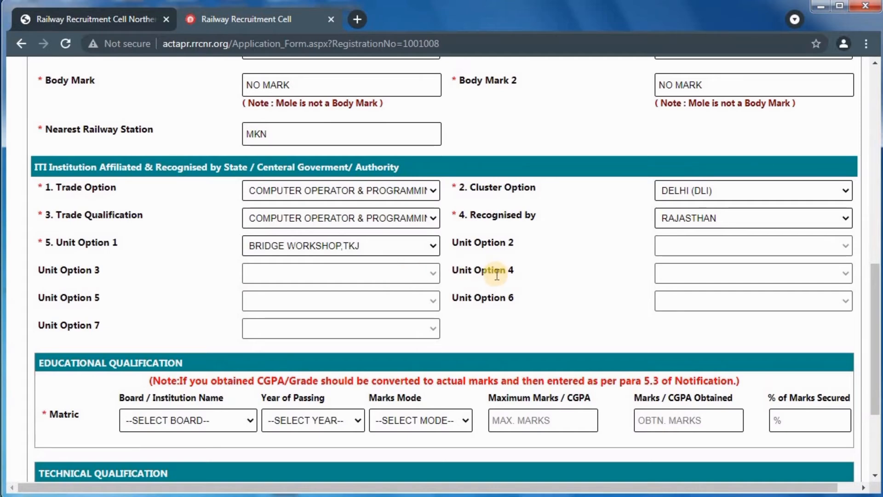
Set the matric board to Rajasthan Board of Secondary Education and passing year 2014
scroll(497, 274, "down", 3)
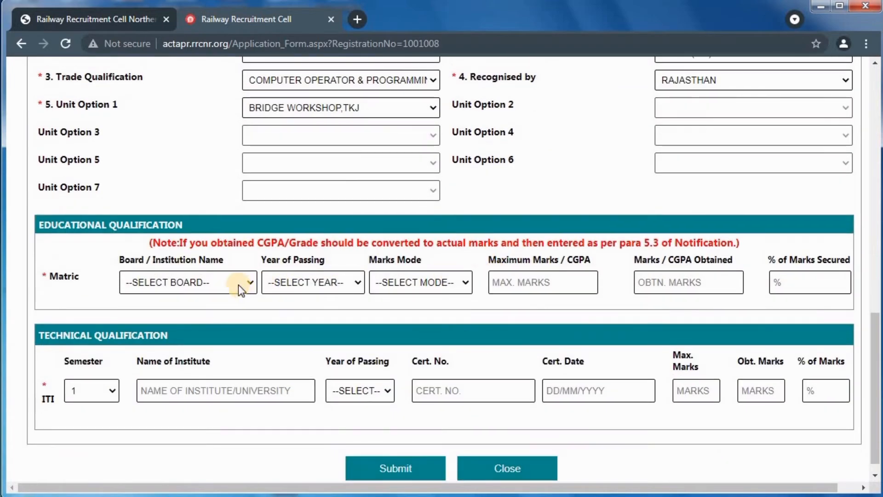
left_click(233, 282)
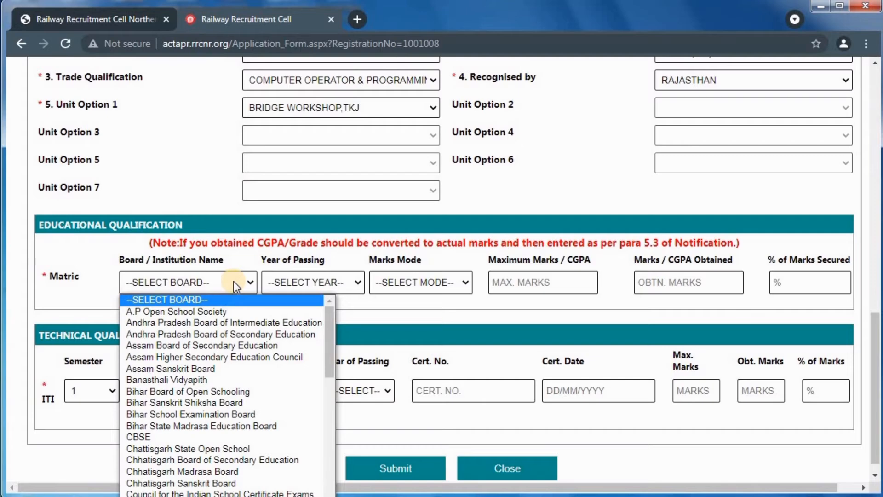
scroll(238, 340, "down", 10)
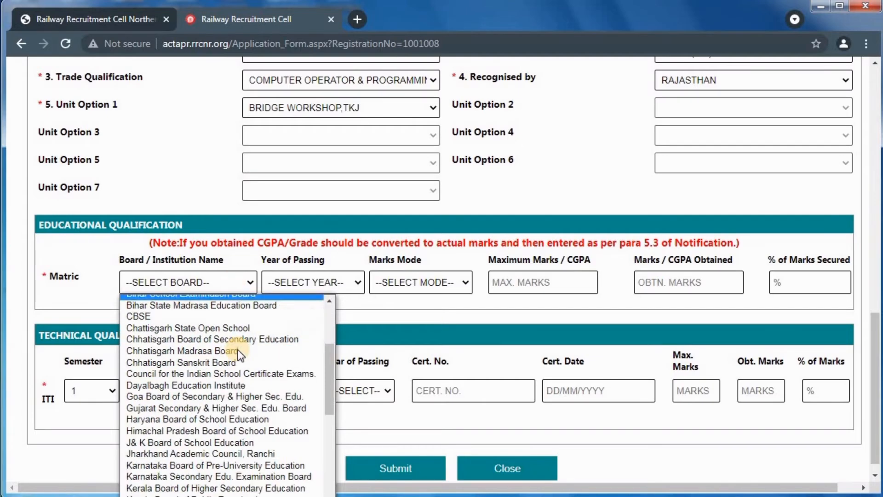
scroll(238, 349, "down", 2)
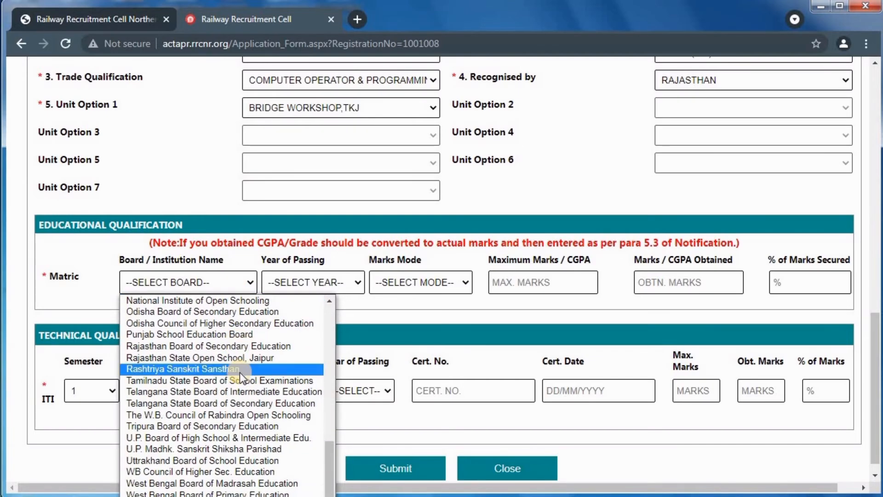
left_click(226, 349)
left_click(291, 284)
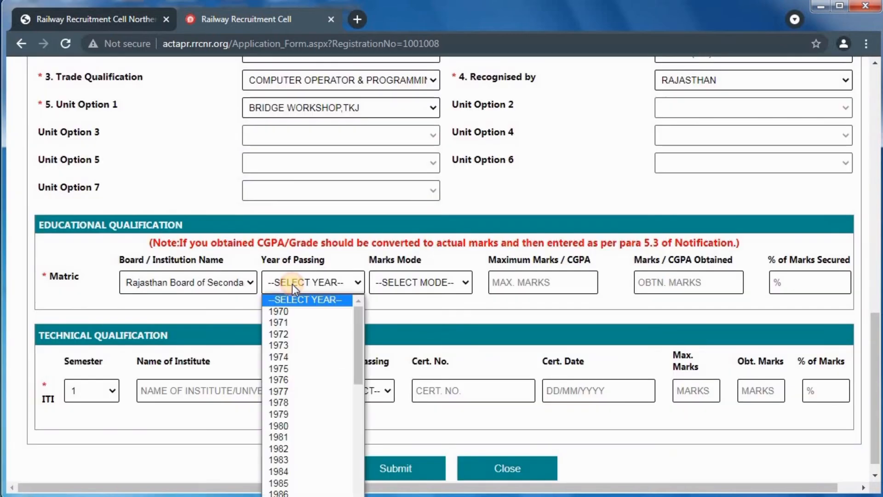
left_click_drag(355, 343, 352, 460)
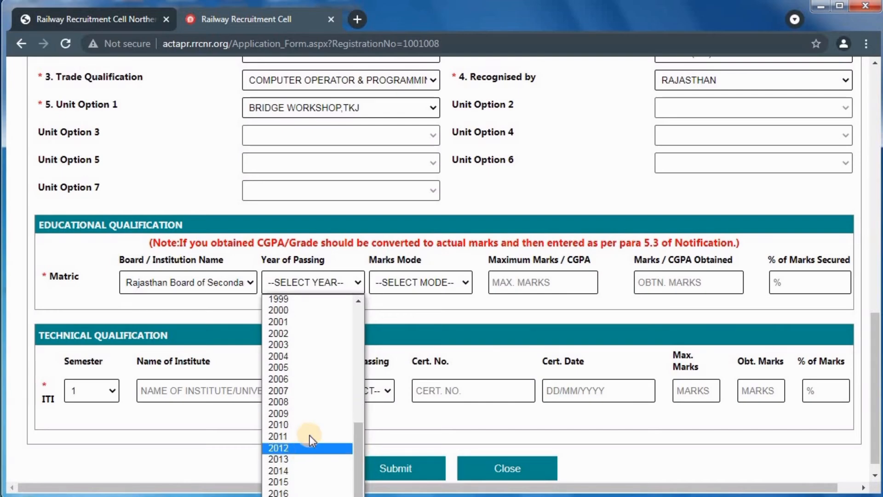
left_click(295, 469)
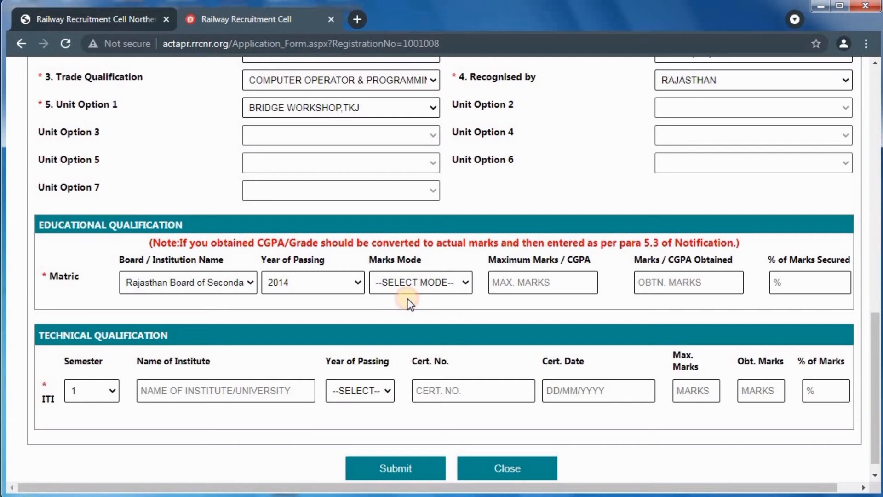
Set matric marks mode to Marks with 420 obtained out of 600, giving 70.00%
left_click(408, 282)
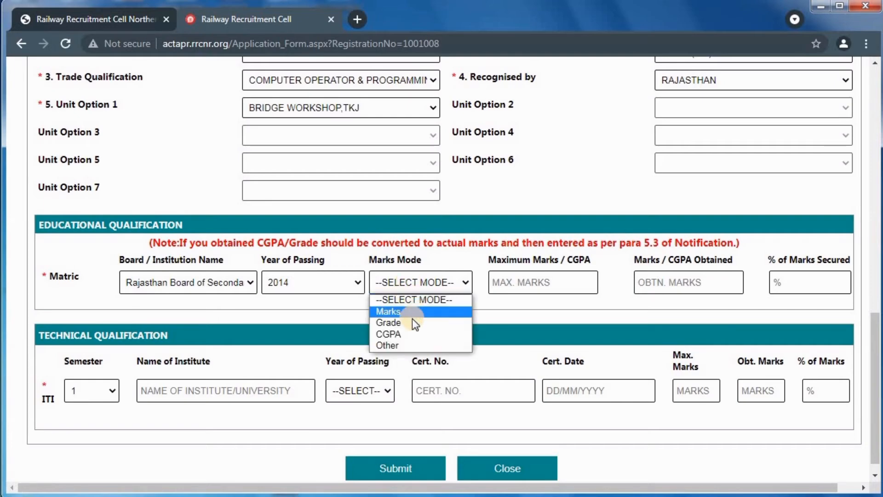
left_click(412, 345)
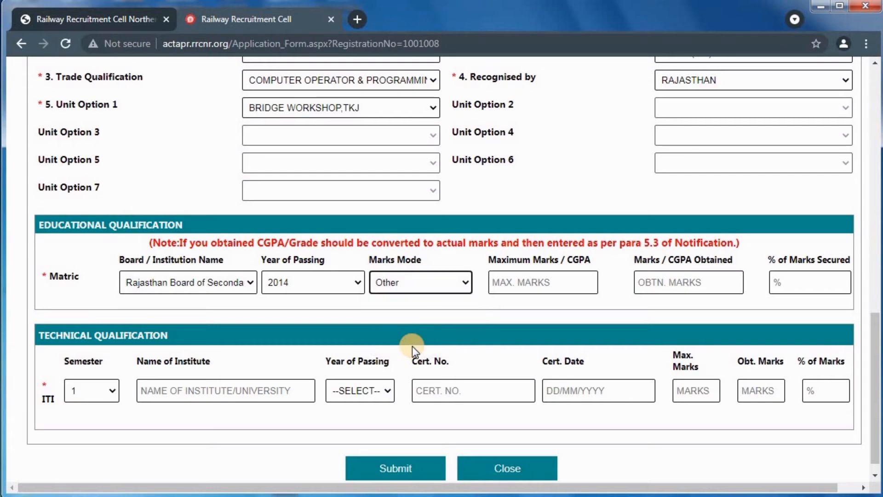
left_click(410, 286)
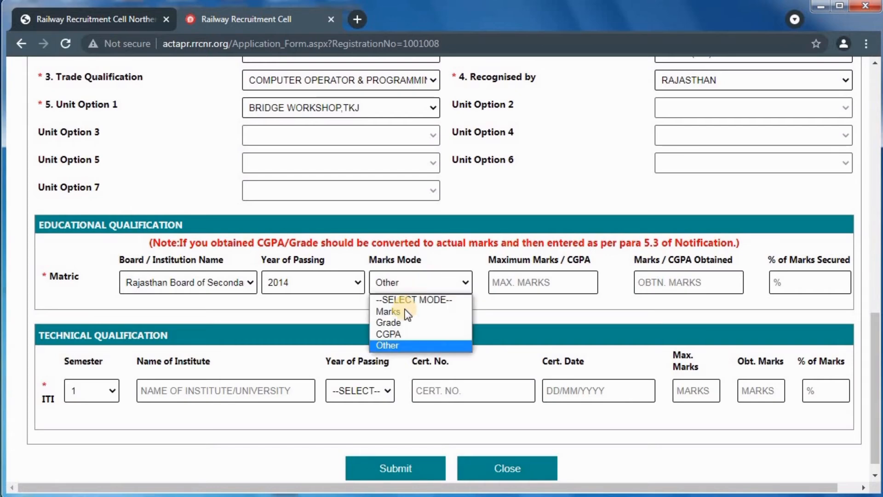
left_click(451, 311)
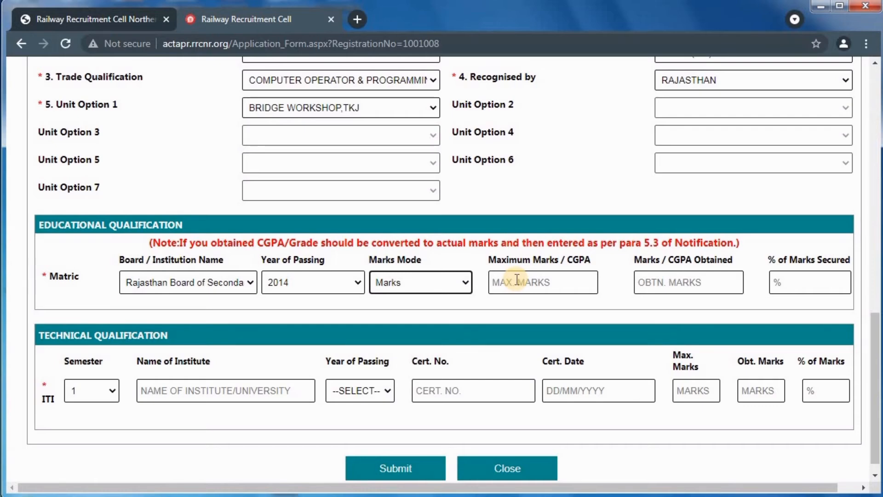
left_click(517, 280)
type("600")
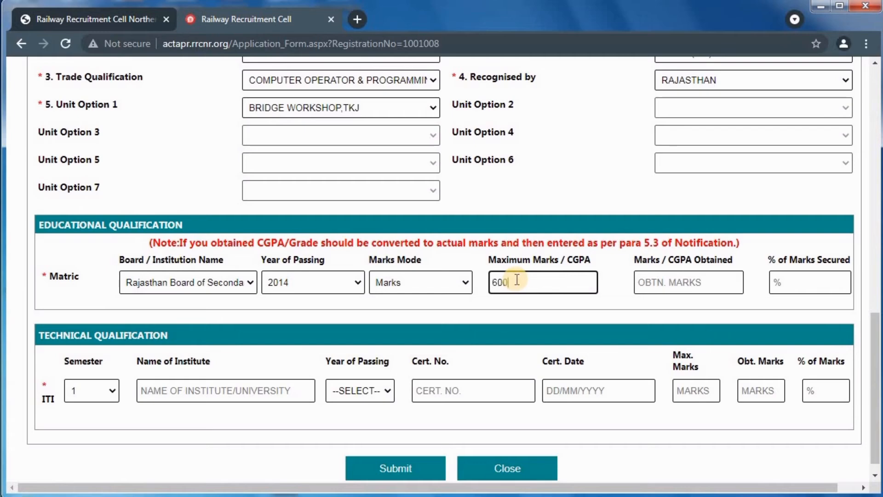
left_click(675, 280)
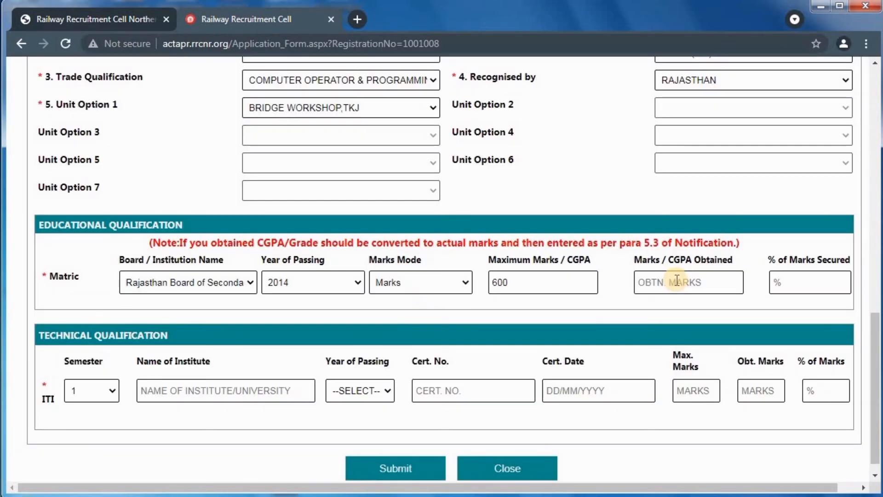
left_click(677, 279)
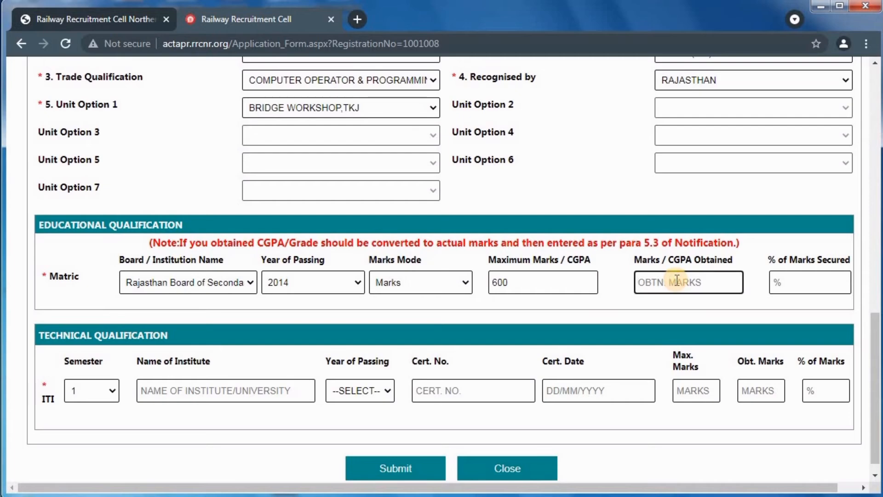
type("320")
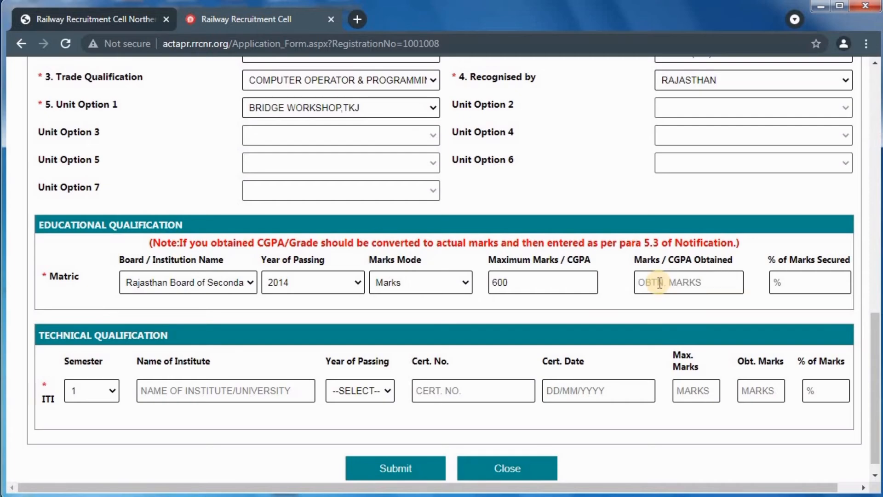
left_click(660, 283)
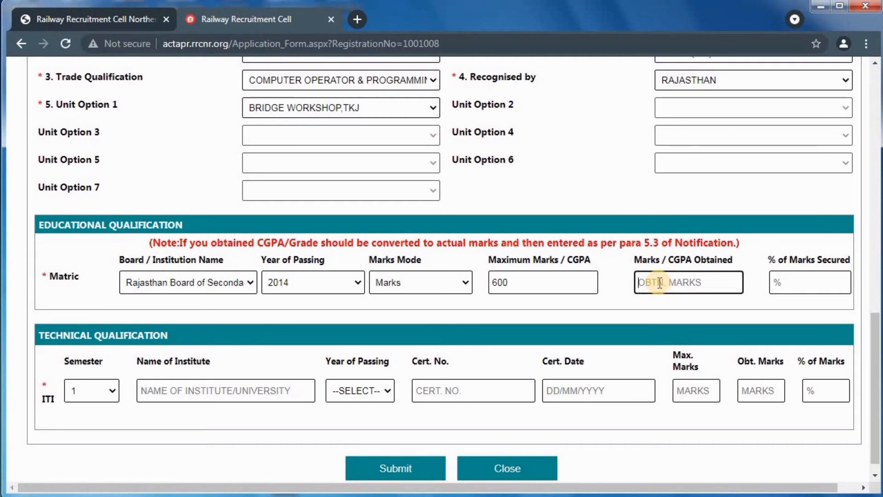
type("420")
left_click(761, 303)
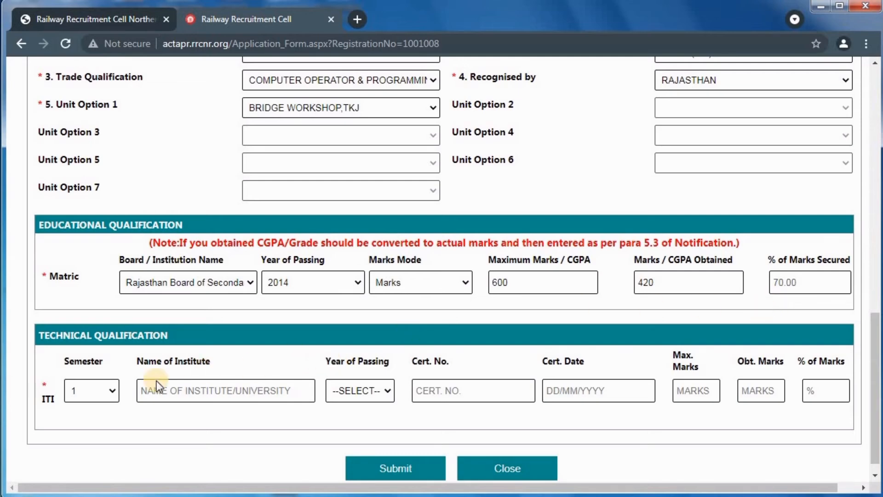
Choose semester 1 for the ITI row and enter IOVT as the institute
left_click(103, 391)
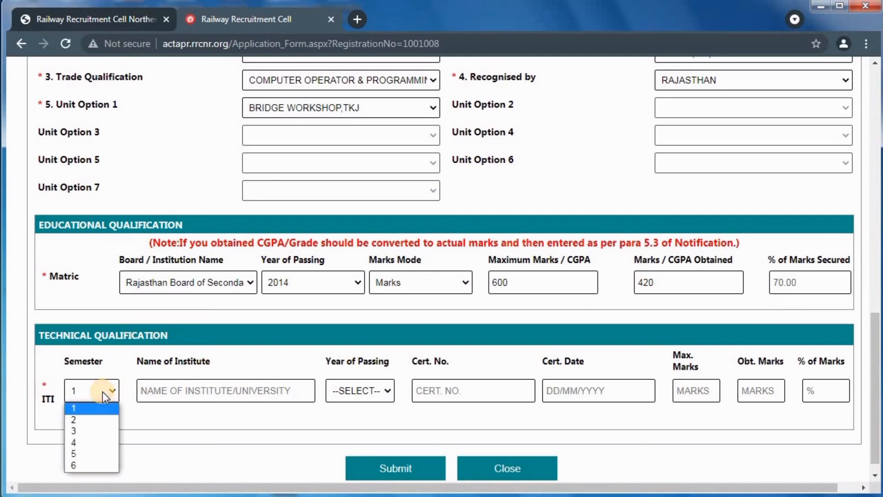
left_click(161, 391)
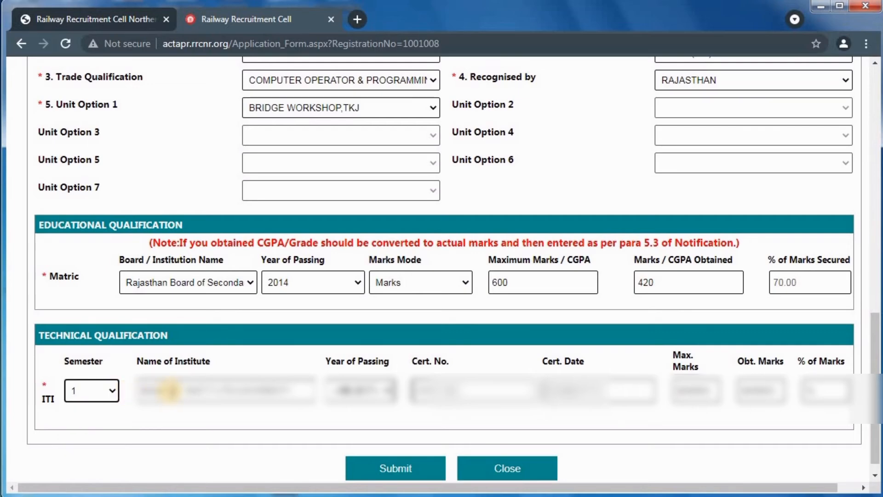
left_click(170, 390)
type("I")
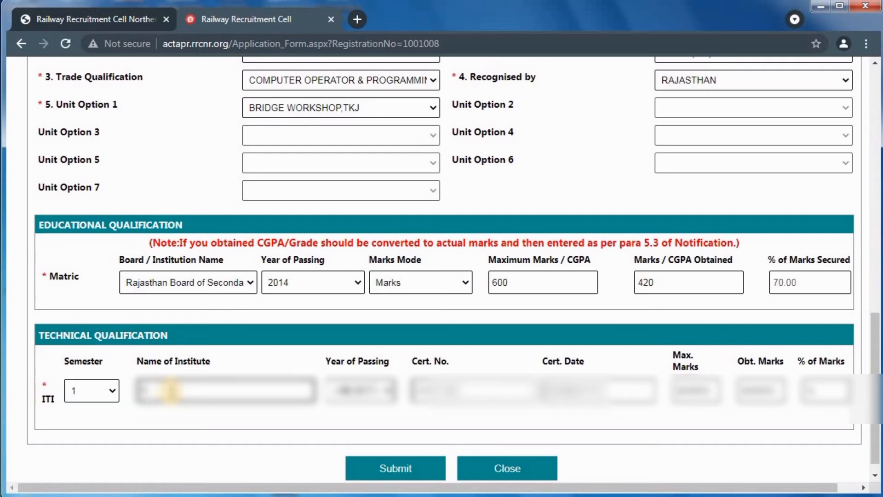
type("OVT")
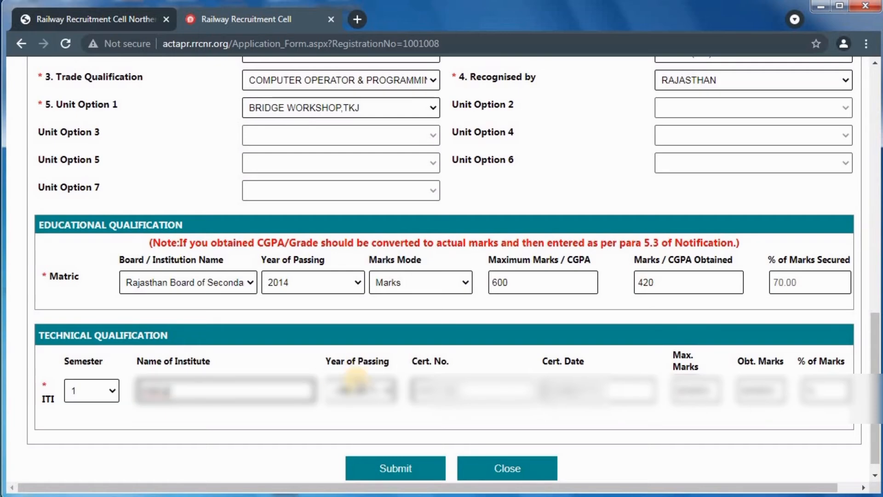
Pick 2019 as the ITI passing year and enter certificate number 123
left_click(361, 391)
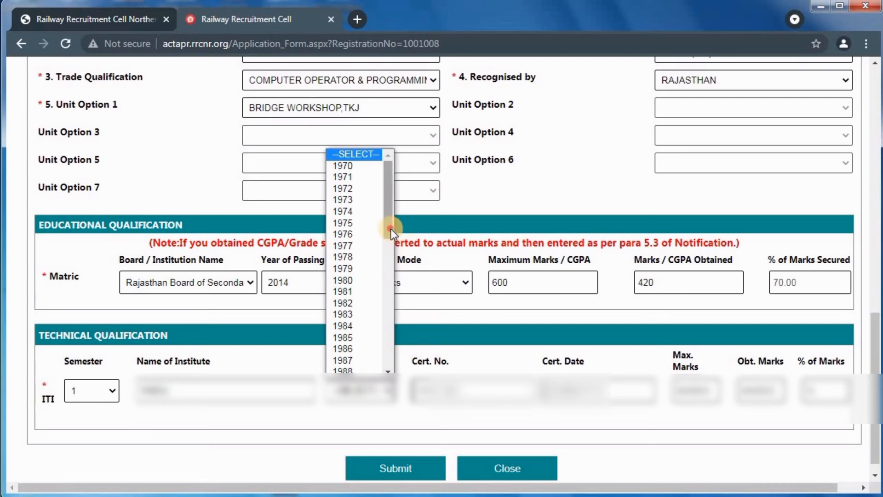
left_click_drag(391, 229, 391, 362)
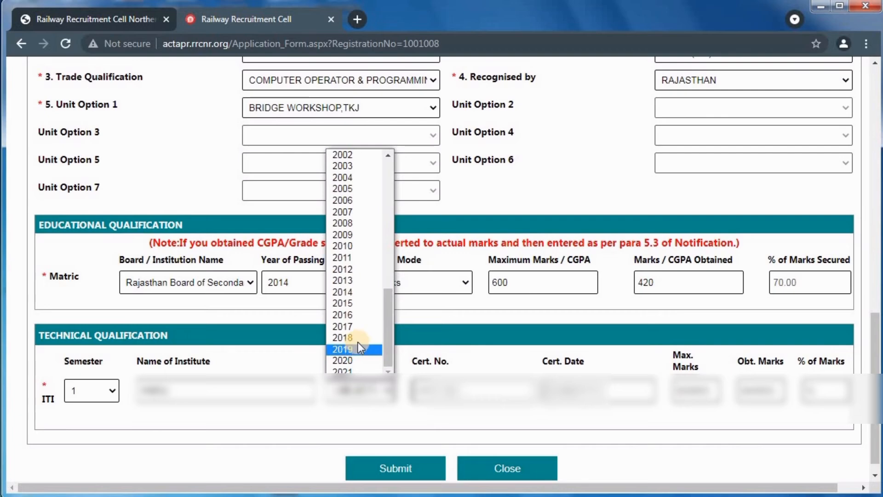
left_click(359, 350)
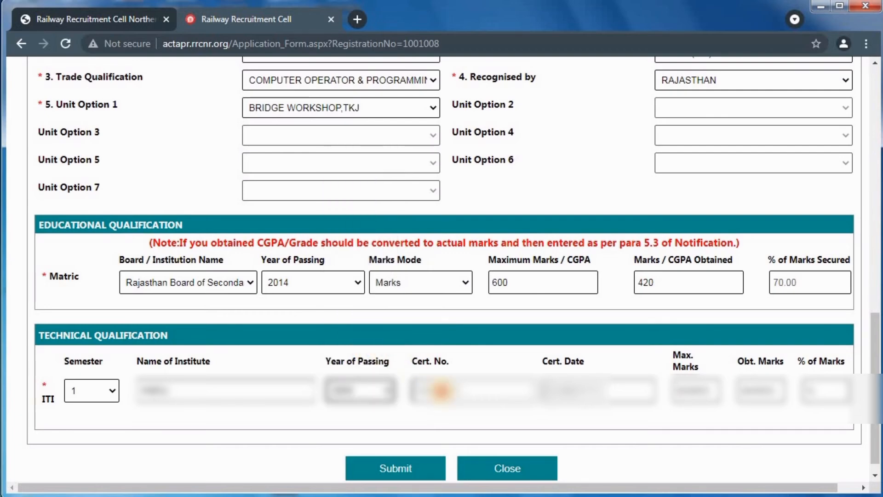
left_click(441, 390)
type("123")
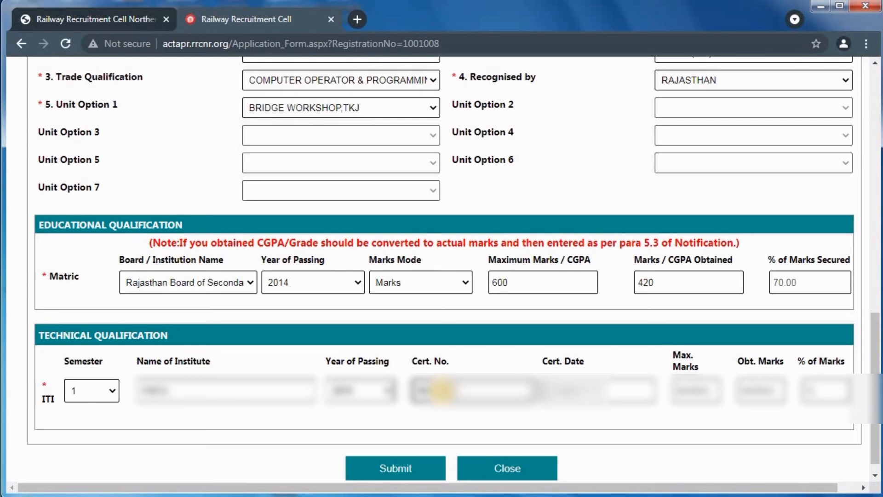
left_click(573, 390)
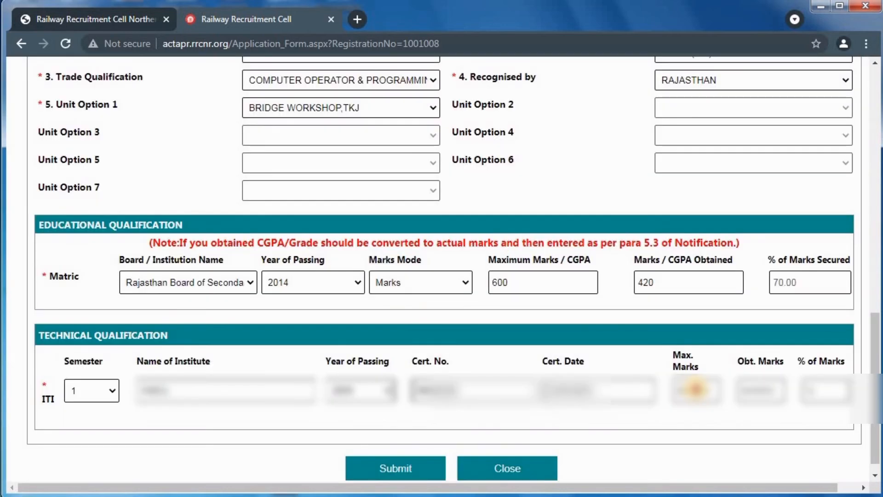
left_click(695, 389)
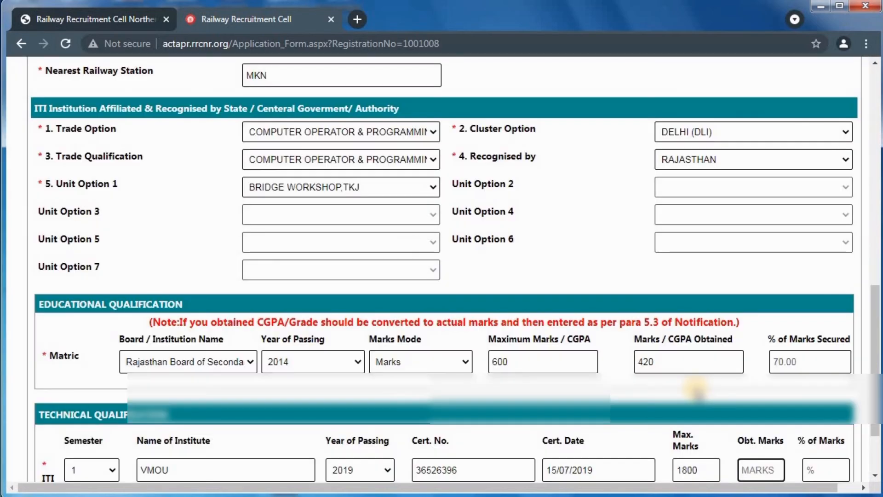
Enter 1020 as ITI marks obtained, giving 56.67%, then submit the form
scroll(697, 388, "down", 3)
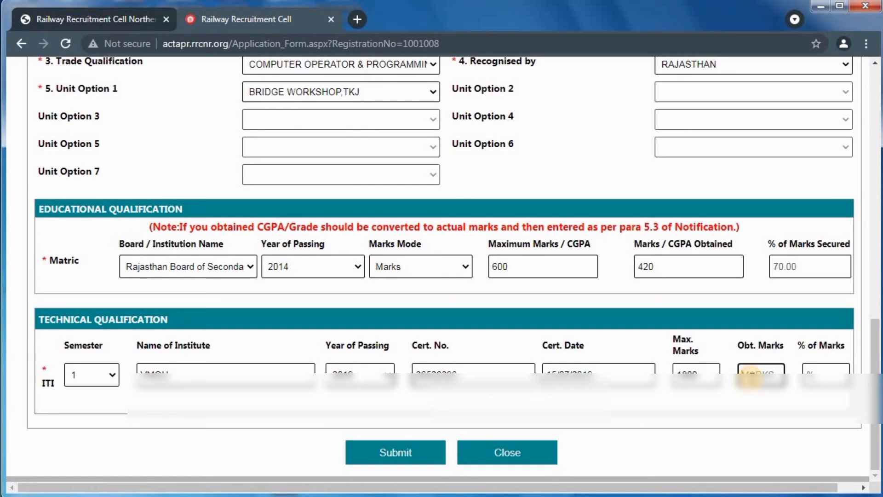
type("1020")
left_click(763, 419)
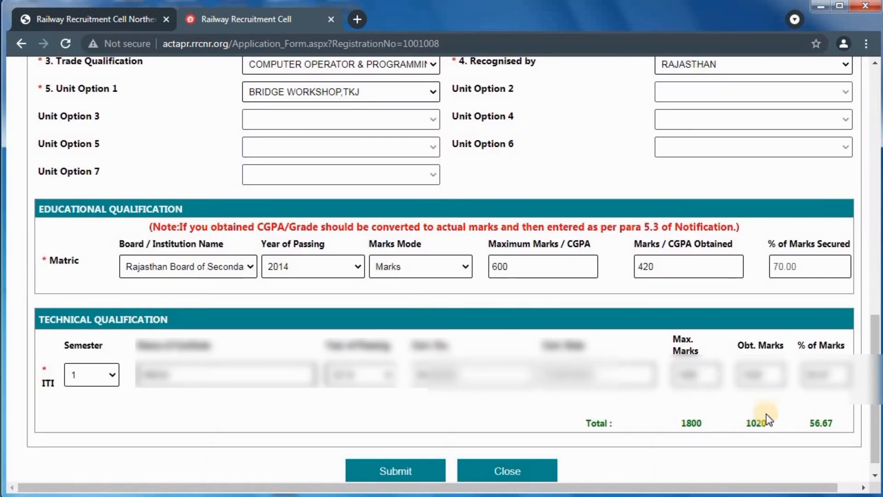
scroll(759, 414, "down", 1)
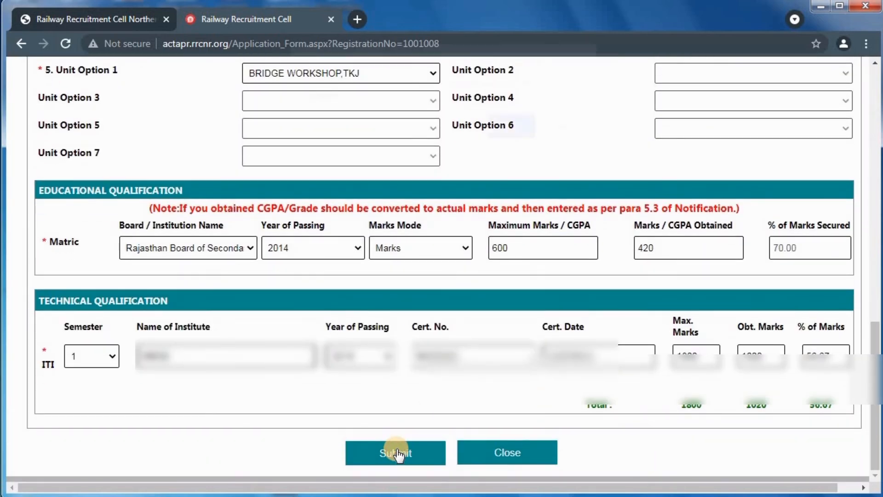
left_click(397, 455)
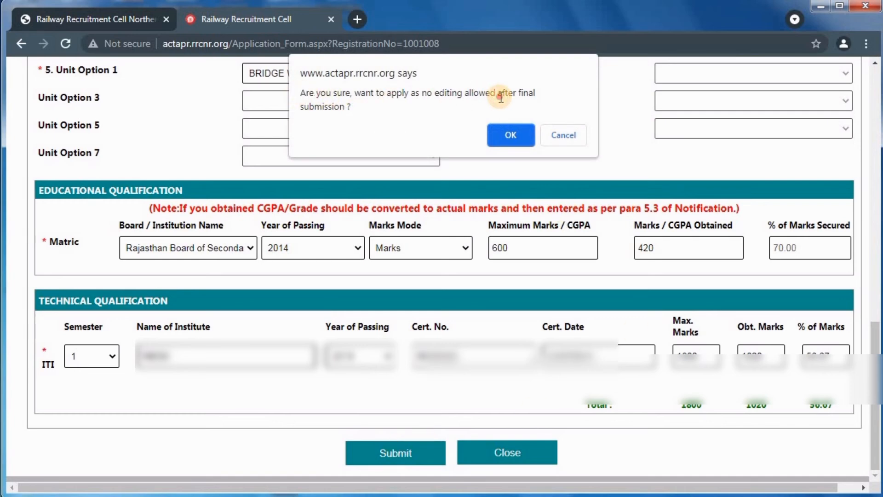
Confirm and final-submit the application, then open the Pay Examination Fee page
left_click(511, 135)
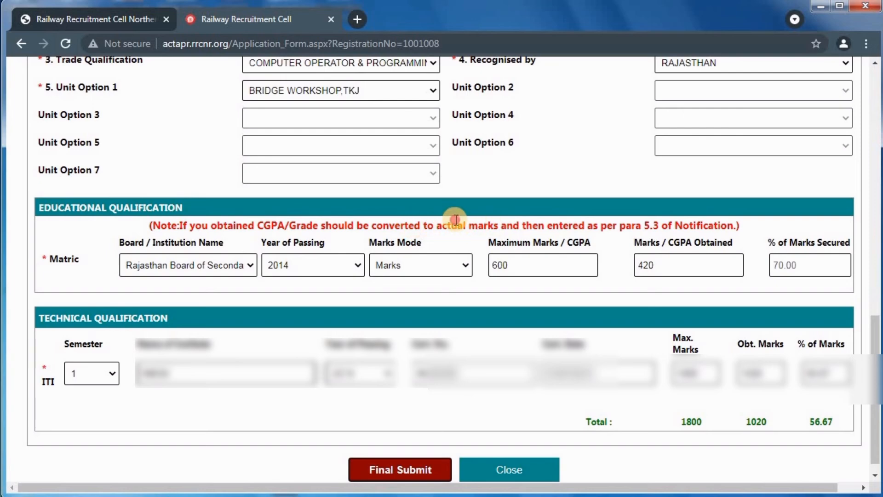
left_click_drag(458, 227, 726, 228)
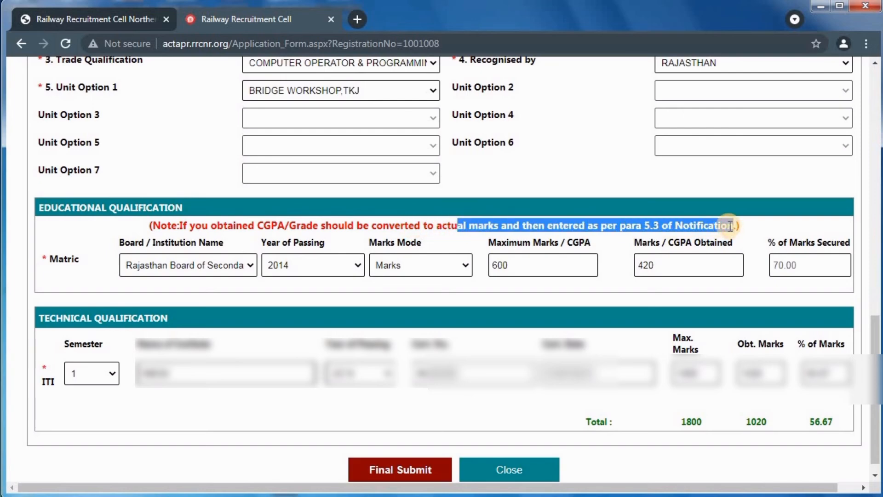
left_click(489, 224)
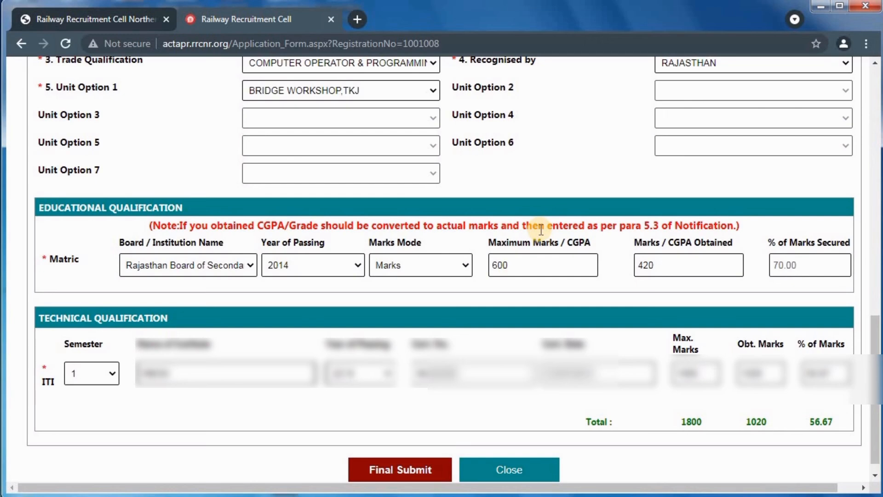
scroll(409, 427, "down", 1)
left_click(406, 447)
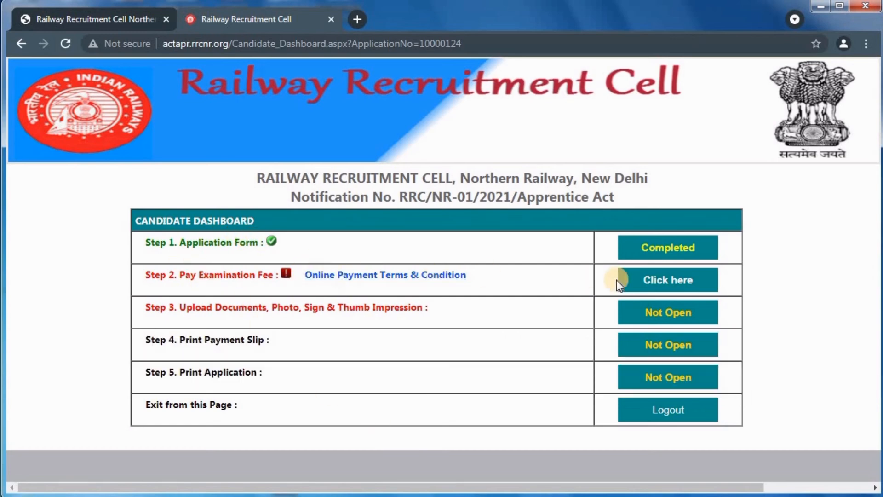
left_click(667, 281)
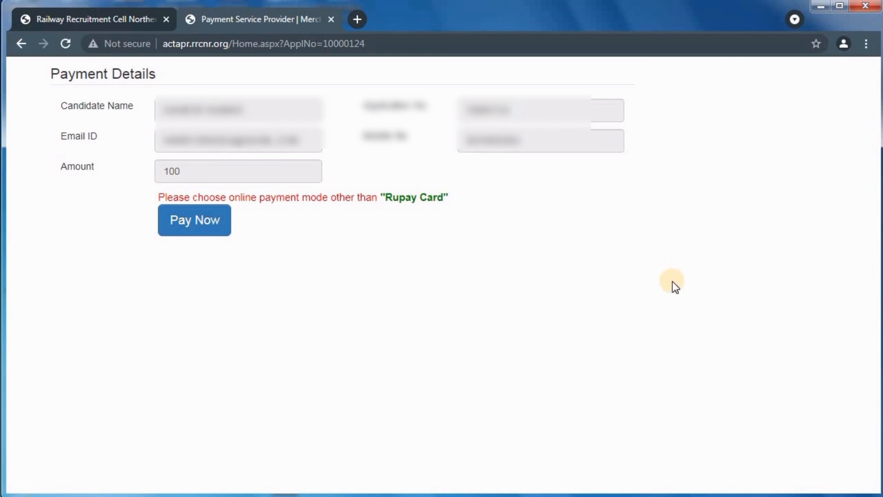
Proceed to the INR 100.00 SafexPay card payment, then cancel back to the dashboard
left_click(177, 216)
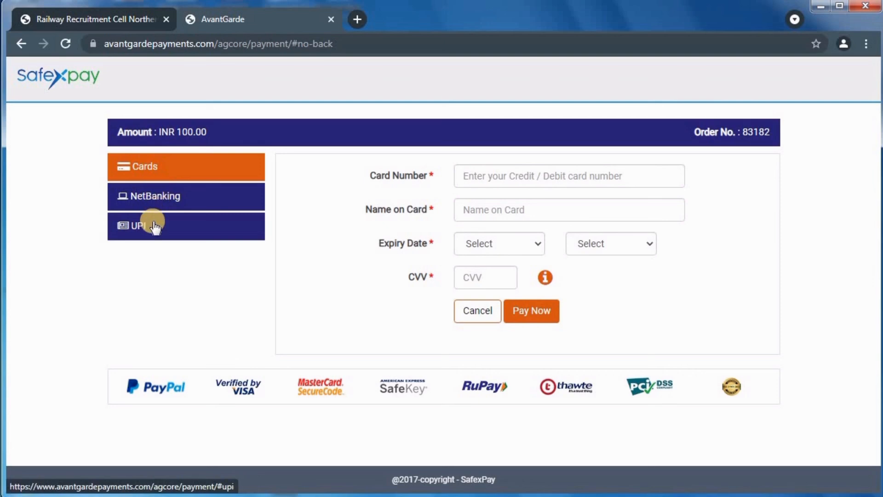
left_click_drag(425, 176, 457, 219)
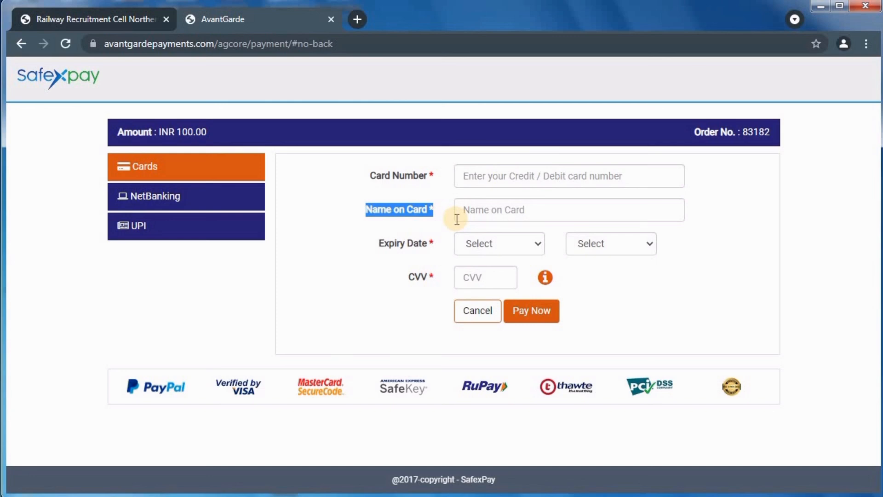
left_click(373, 253)
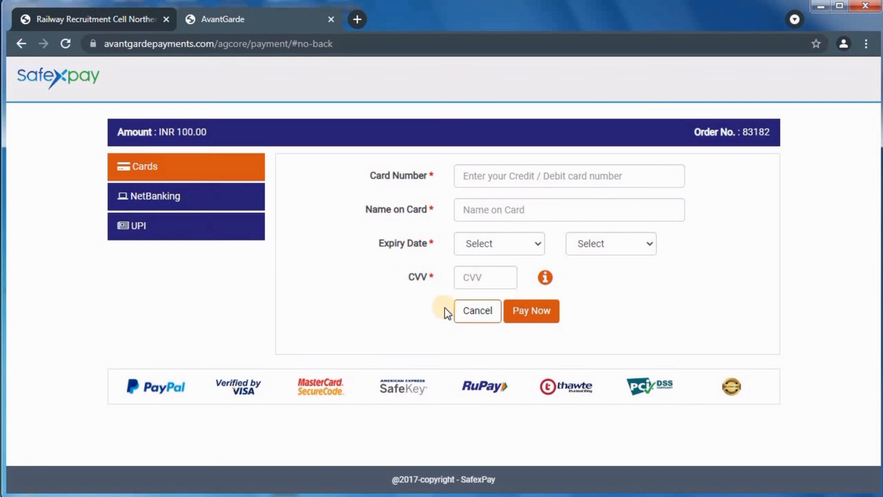
left_click(480, 311)
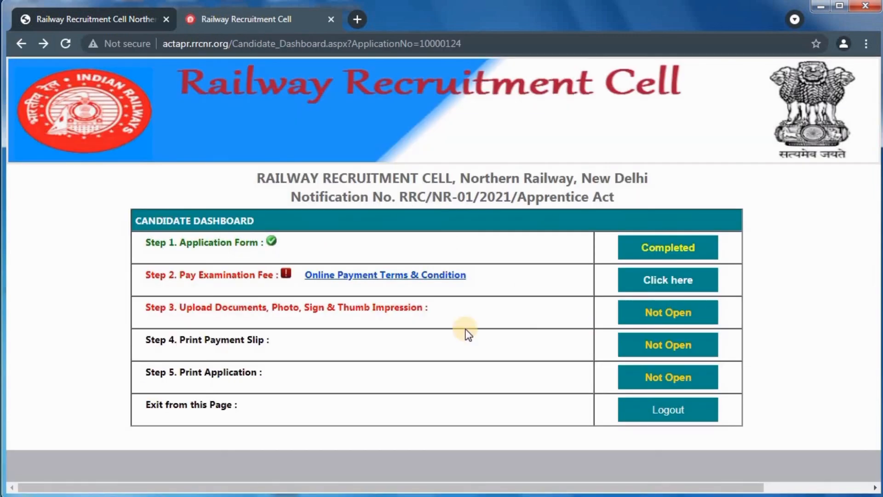
left_click(670, 311)
left_click_drag(178, 340, 265, 337)
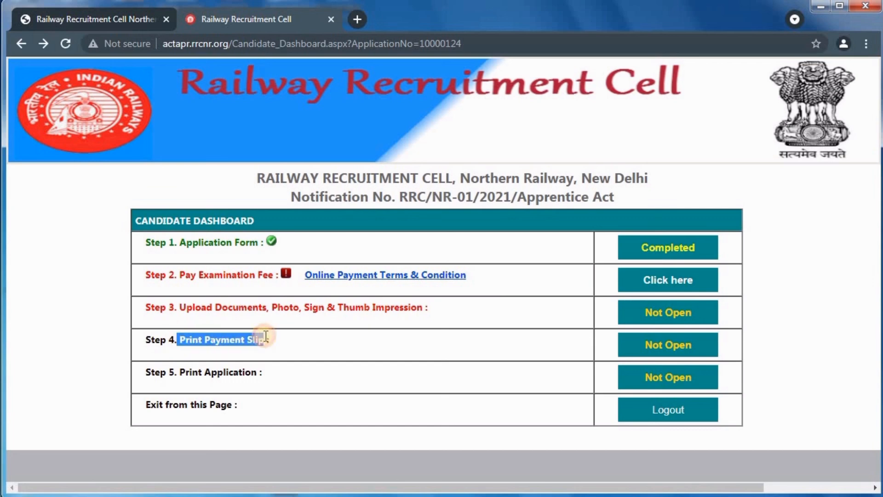
left_click_drag(179, 372, 264, 373)
left_click(425, 390)
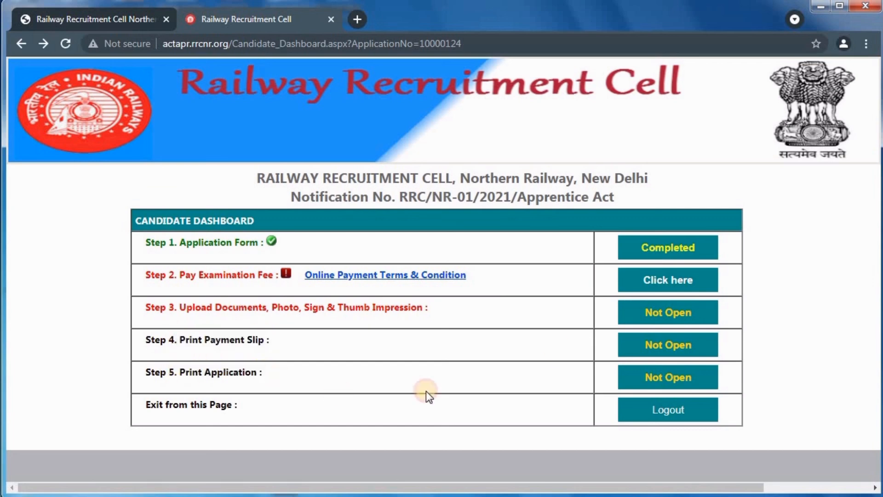
left_click_drag(625, 267, 595, 394)
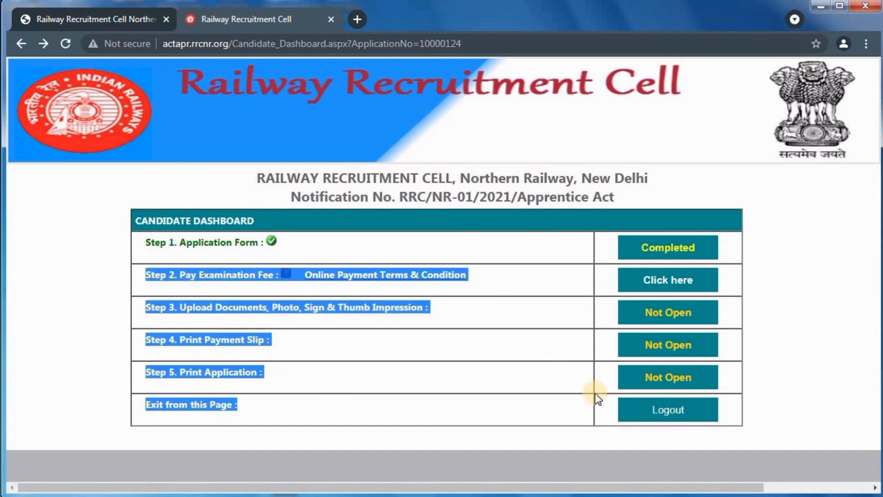
left_click(488, 364)
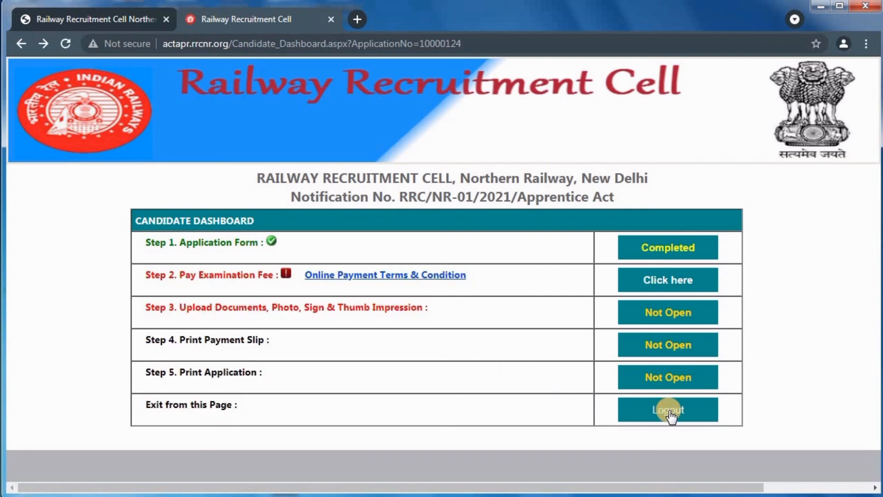
left_click(416, 275)
left_click(640, 309)
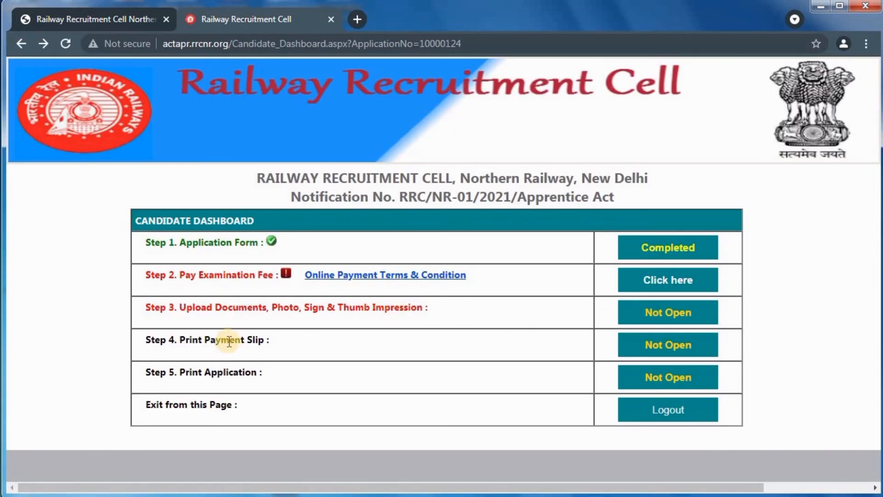
left_click_drag(180, 340, 266, 340)
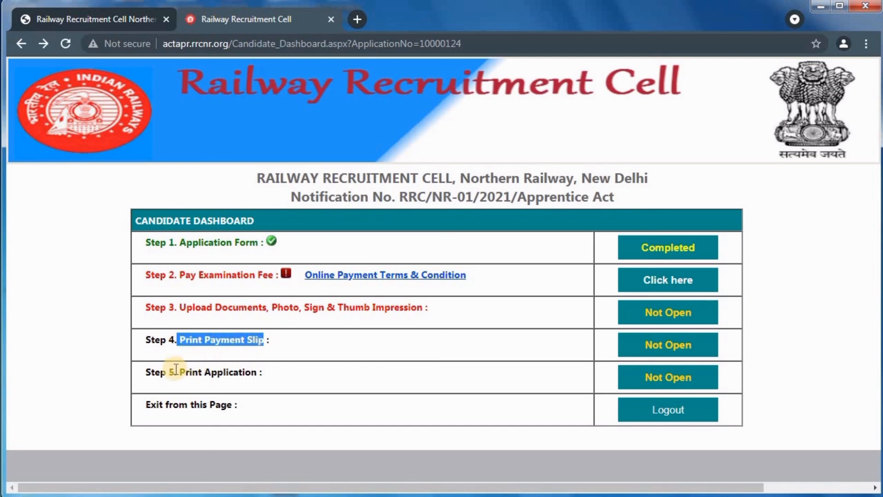
left_click_drag(179, 371, 266, 376)
left_click(338, 392)
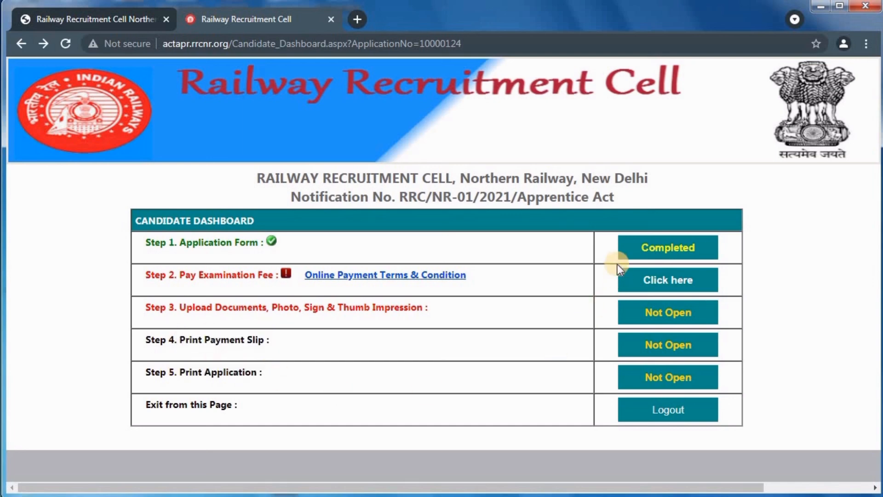
left_click_drag(618, 251, 680, 403)
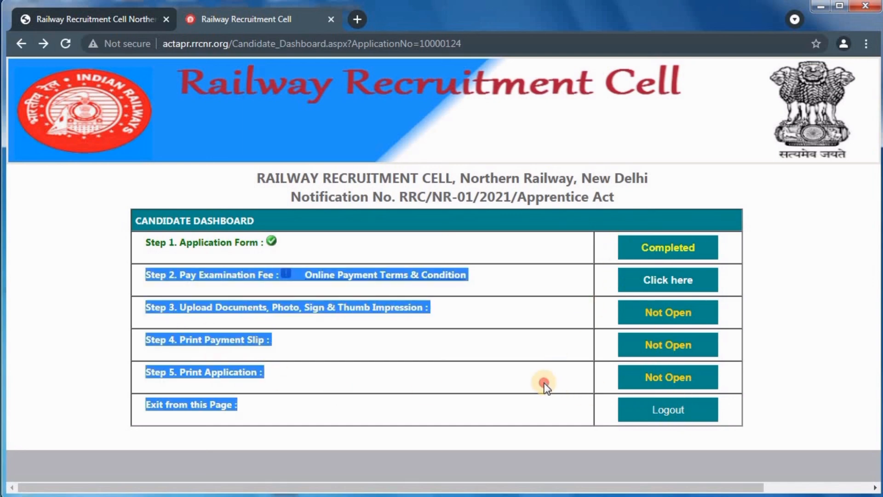